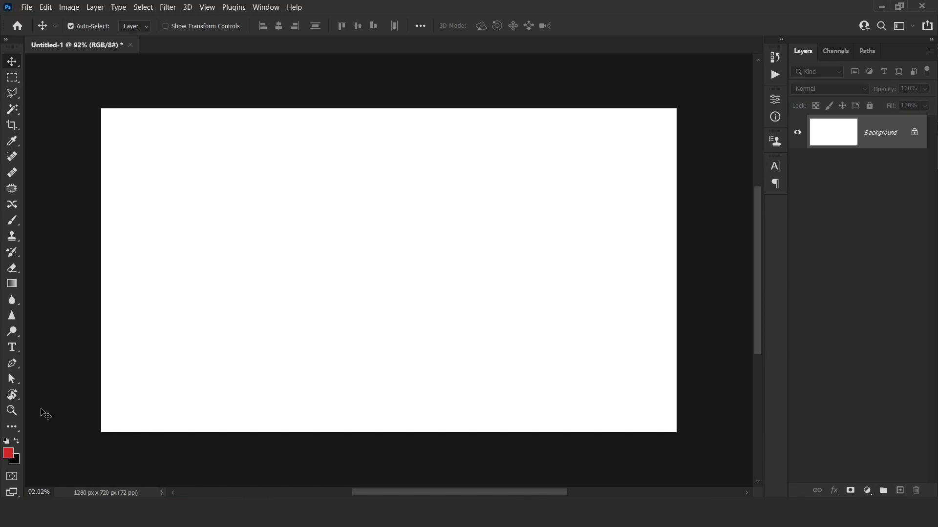
# - Draw a red circle about 191 px in diameter near the middle of the white canvas
pyautogui.click(13, 428)
pyautogui.moveTo(299, 240); pyautogui.dragTo(391, 326)
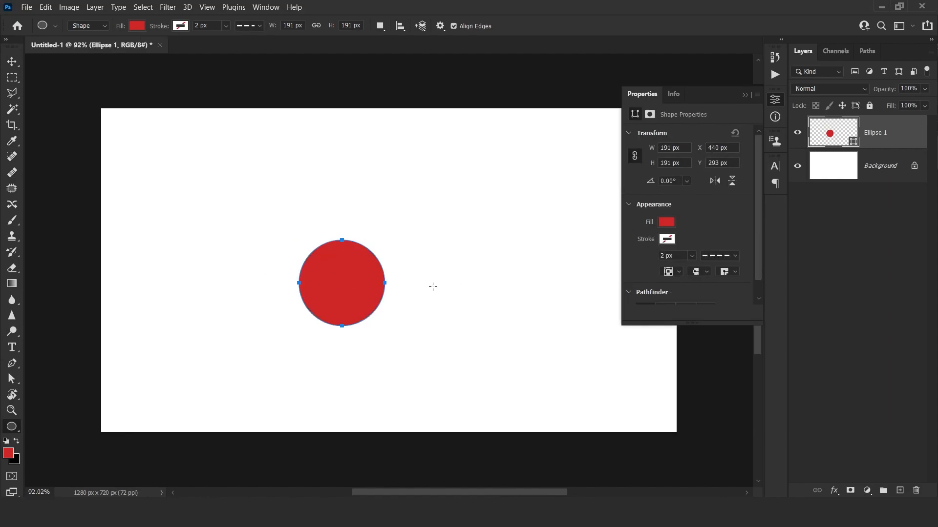
pyautogui.doubleClick(834, 141)
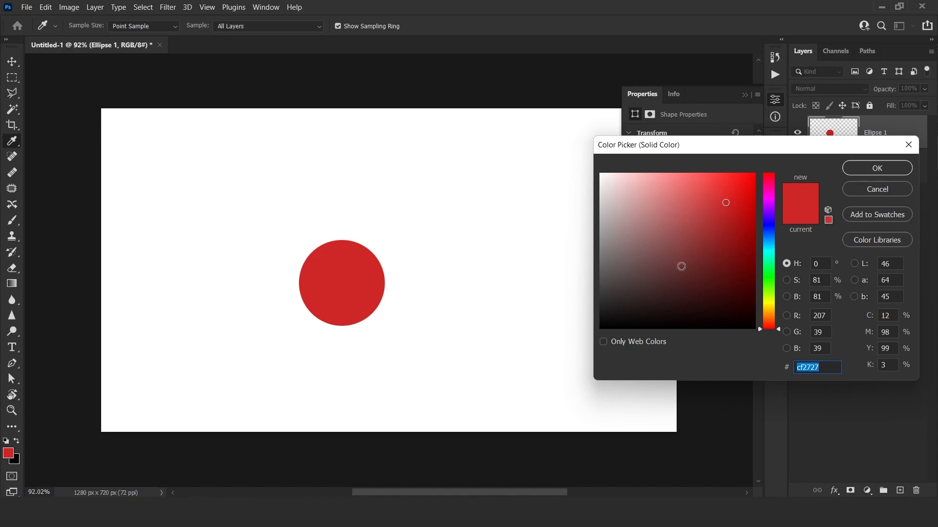
pyautogui.click(873, 190)
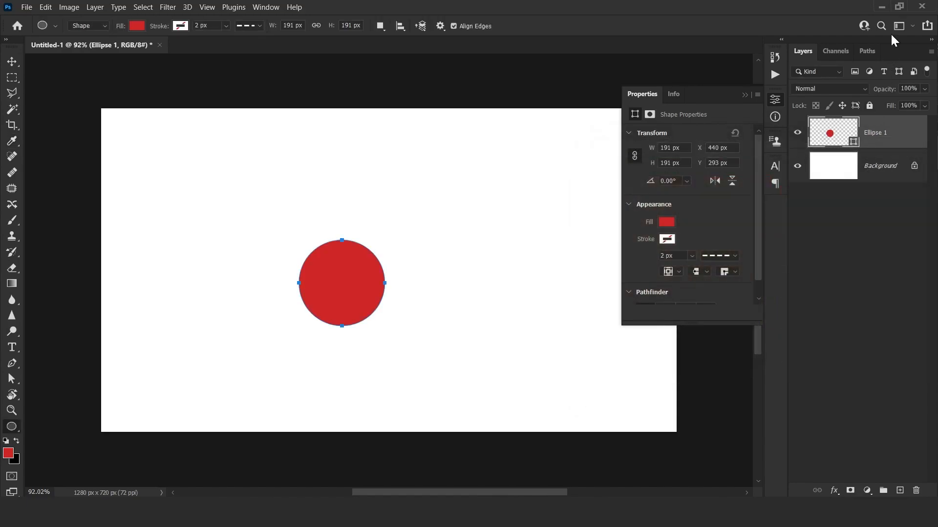
# - Restore the Photoshop window to a smaller size beside the browser's color palettes and collapse the Properties panel
pyautogui.click(899, 6)
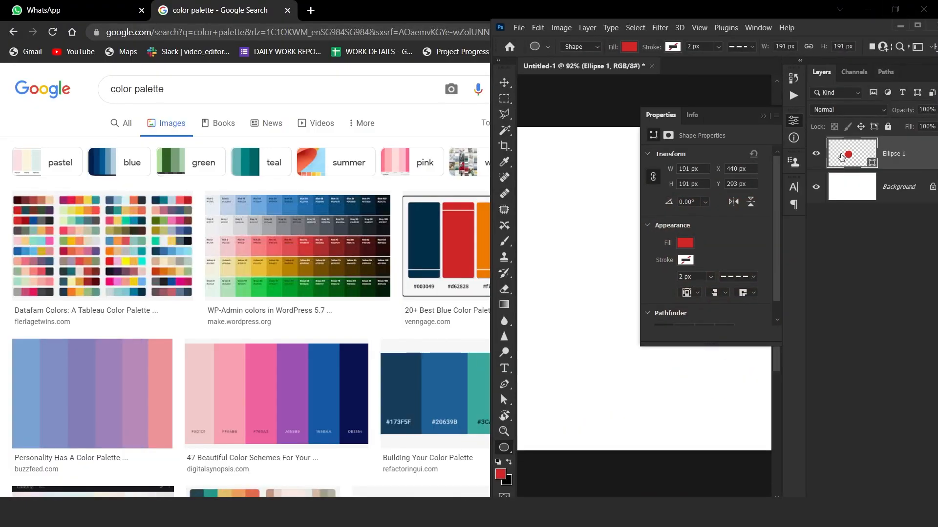
pyautogui.click(763, 117)
pyautogui.moveTo(711, 249); pyautogui.dragTo(608, 203)
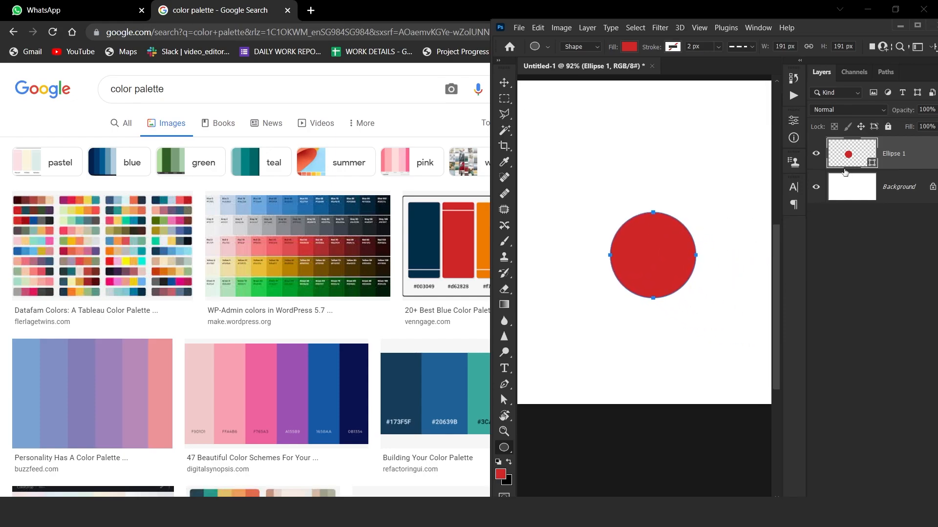
# - Recolor the circle with the pale pink f1caca sampled from the palette image in the browser
pyautogui.doubleClick(850, 159)
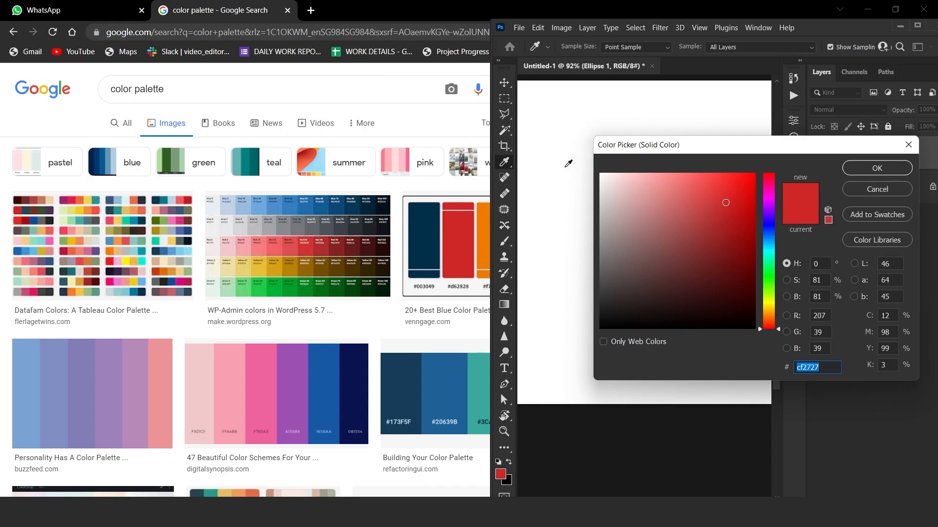
pyautogui.click(560, 163)
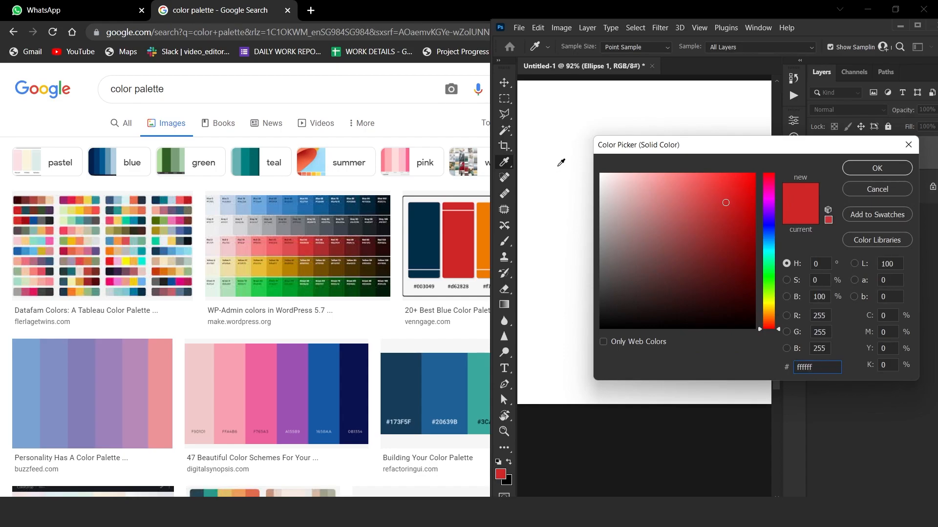
pyautogui.moveTo(552, 180); pyautogui.dragTo(407, 361)
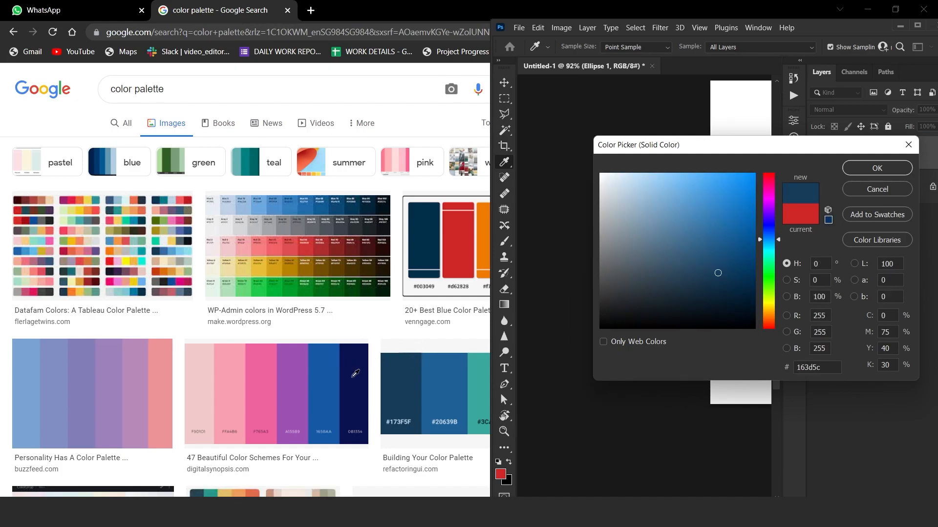
pyautogui.click(208, 366)
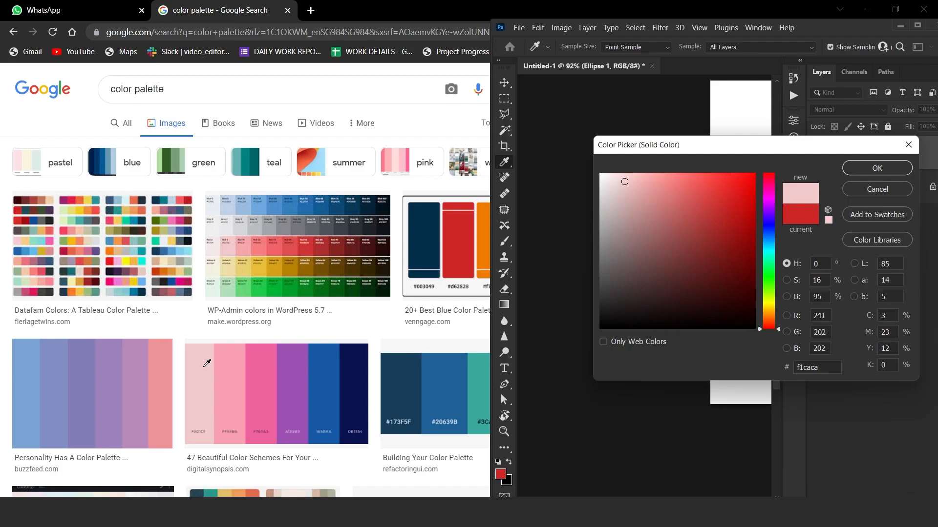
pyautogui.click(877, 168)
pyautogui.moveTo(723, 209); pyautogui.dragTo(555, 213)
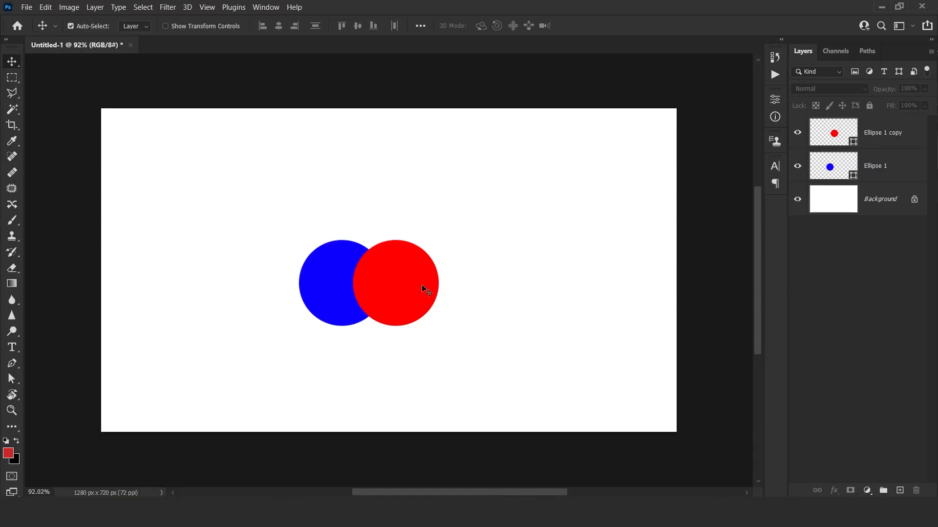
# - Try 90% and 10% opacity on the red circle's layer and restore it to 100%
pyautogui.click(422, 284)
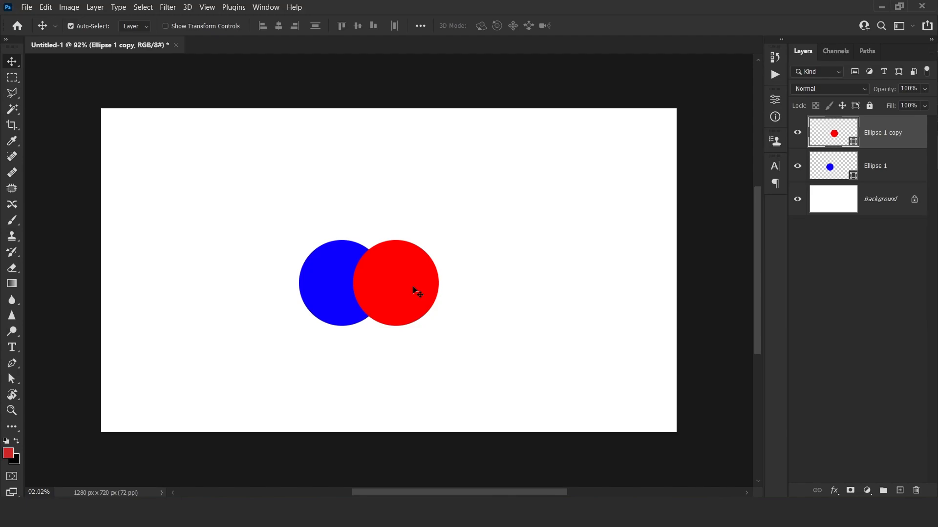
pyautogui.press('9')
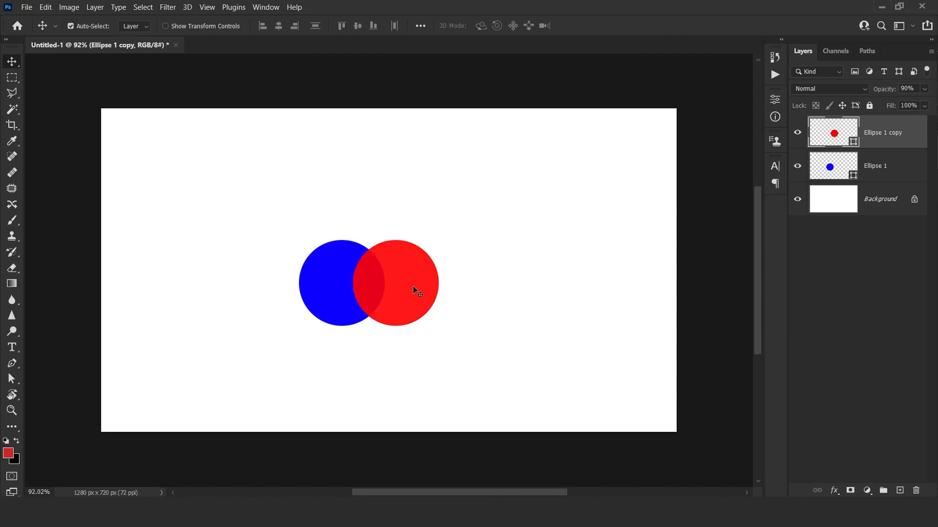
pyautogui.press('1')
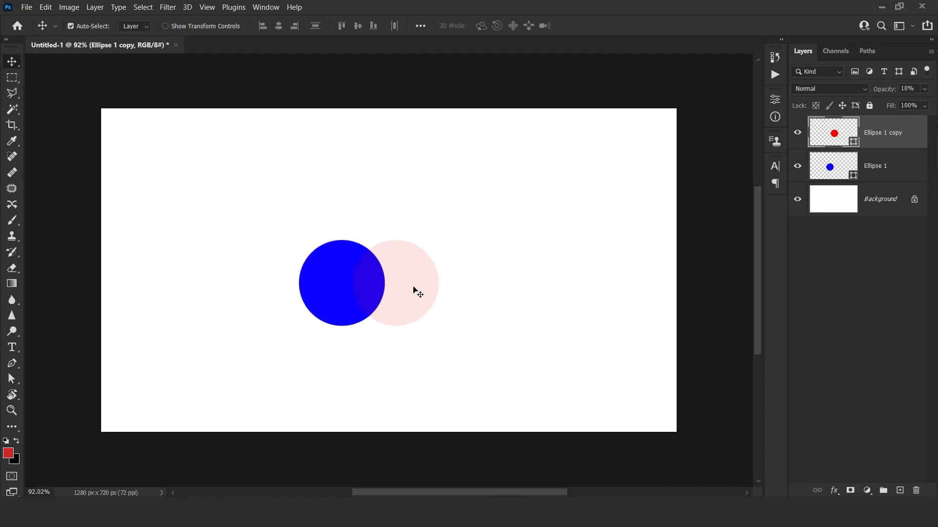
pyautogui.press('0')
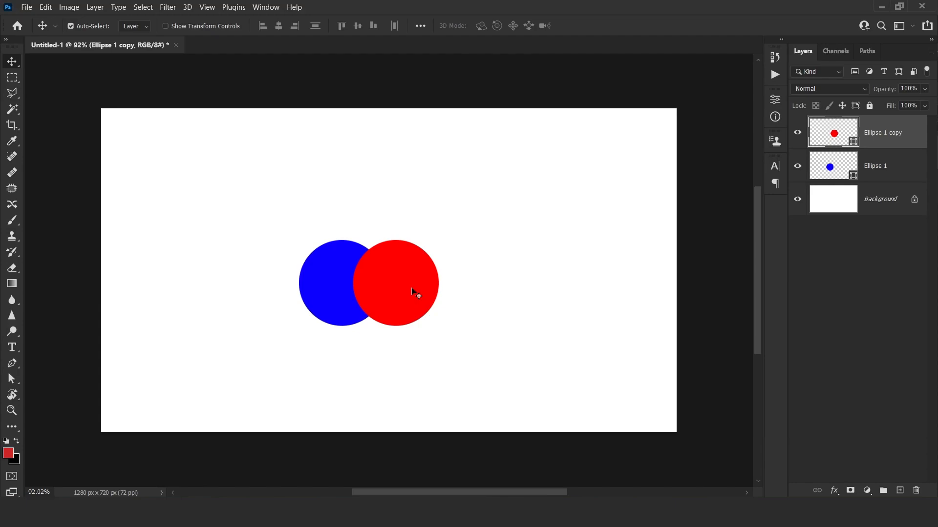
# - Send the red circle's layer below the blue circle's layer and bring it back above
pyautogui.hotkey('ctrl', '[')
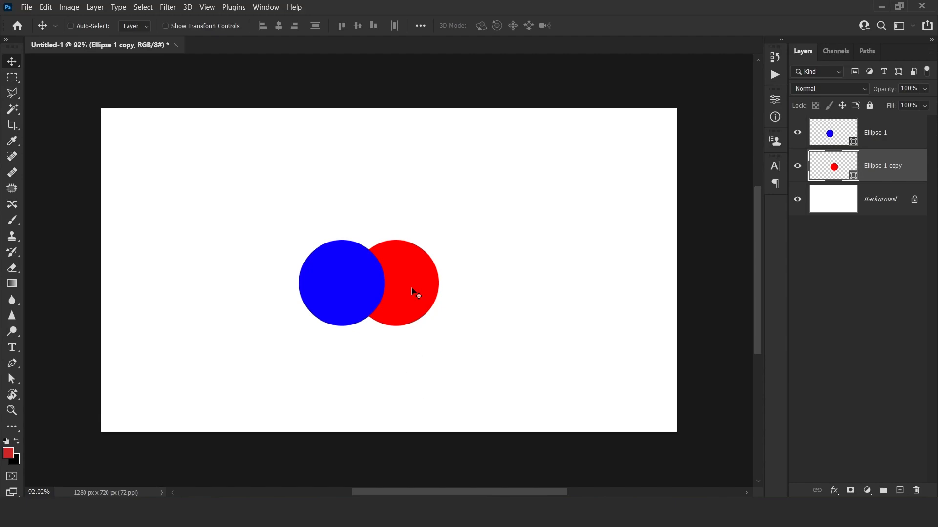
pyautogui.hotkey('ctrl', ']')
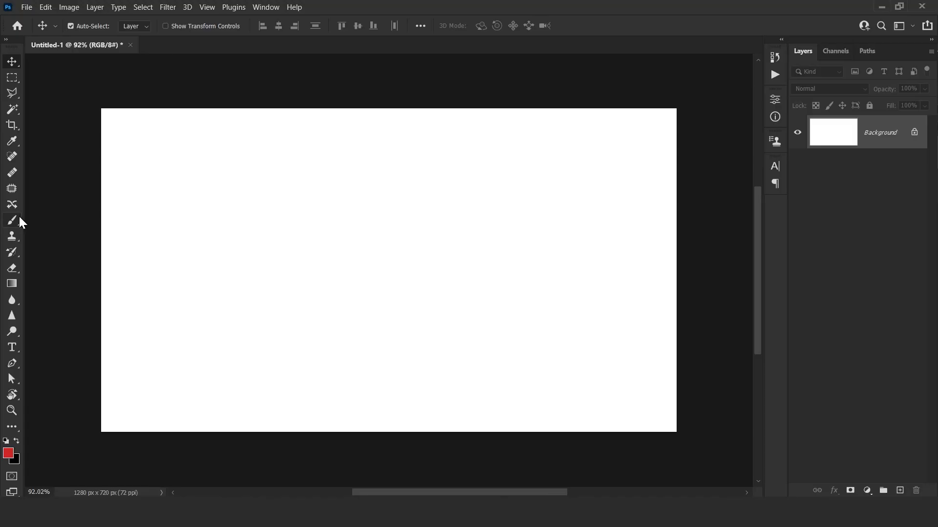
# - Activate the Brush tool and set the brush size to 32 px with 8% hardness
pyautogui.click(13, 220)
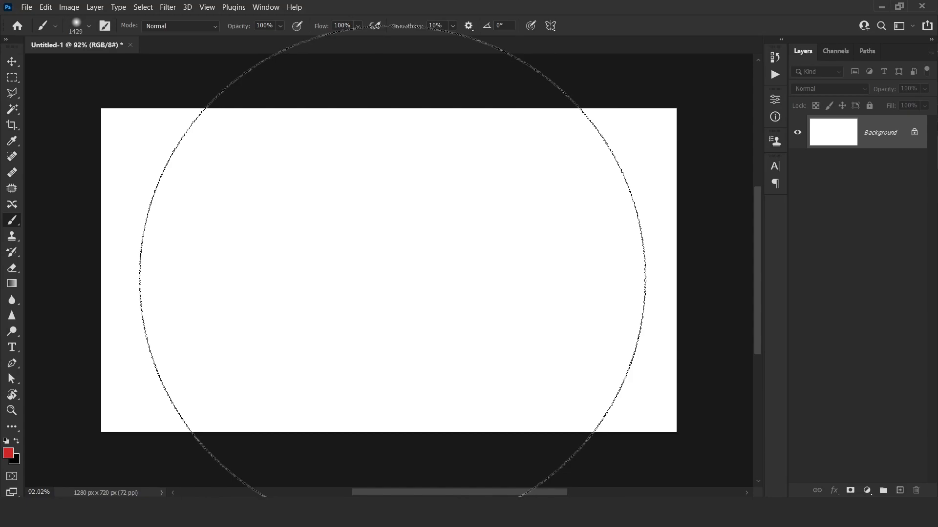
pyautogui.rightClick(392, 269)
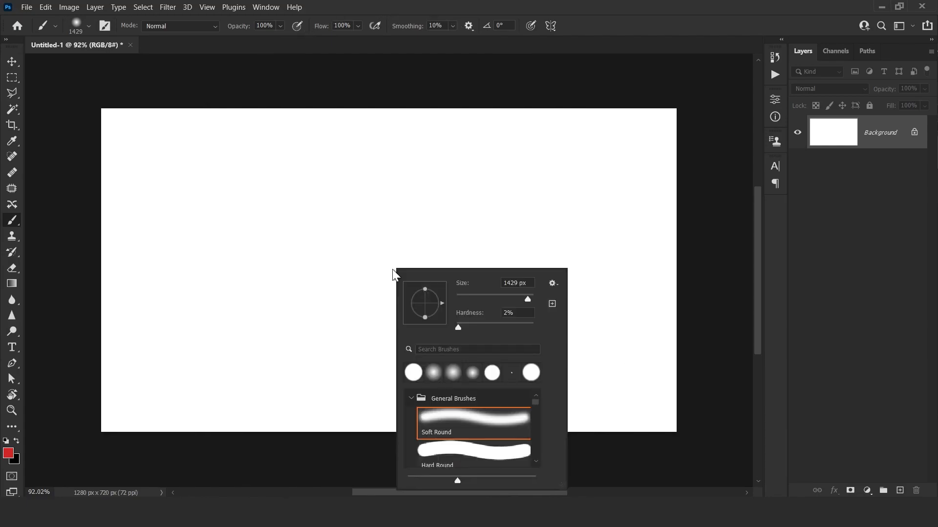
pyautogui.moveTo(492, 300); pyautogui.dragTo(468, 299)
pyautogui.moveTo(465, 327)
pyautogui.mouseDown()
pyautogui.moveTo(524, 331)
pyautogui.moveTo(462, 338)
pyautogui.mouseUp()
# - Enlarge the brush interactively on the canvas to a diameter of about 296 px
pyautogui.keyDown('alt'); pyautogui.rightClick(385, 202); pyautogui.keyUp('alt')
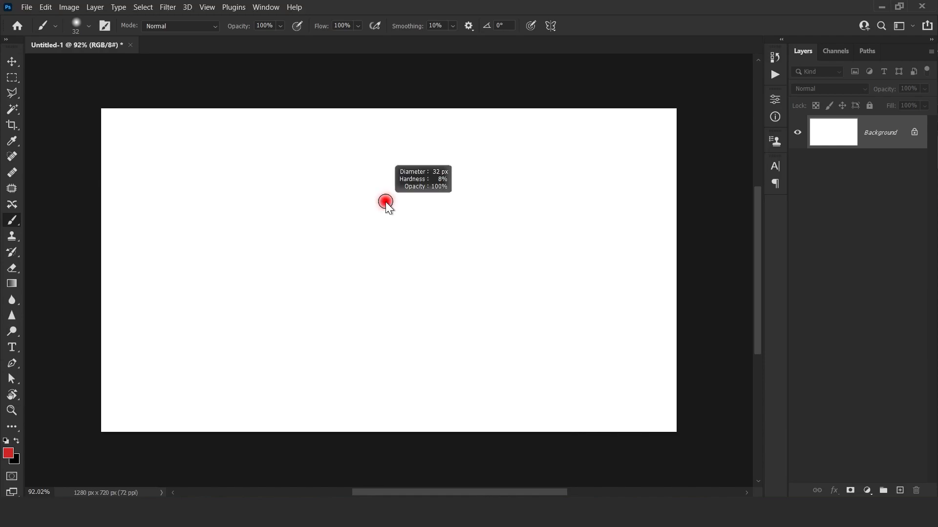
pyautogui.moveTo(385, 201)
pyautogui.mouseDown()
pyautogui.moveTo(450, 223)
pyautogui.moveTo(429, 216)
pyautogui.moveTo(442, 216)
pyautogui.mouseUp()
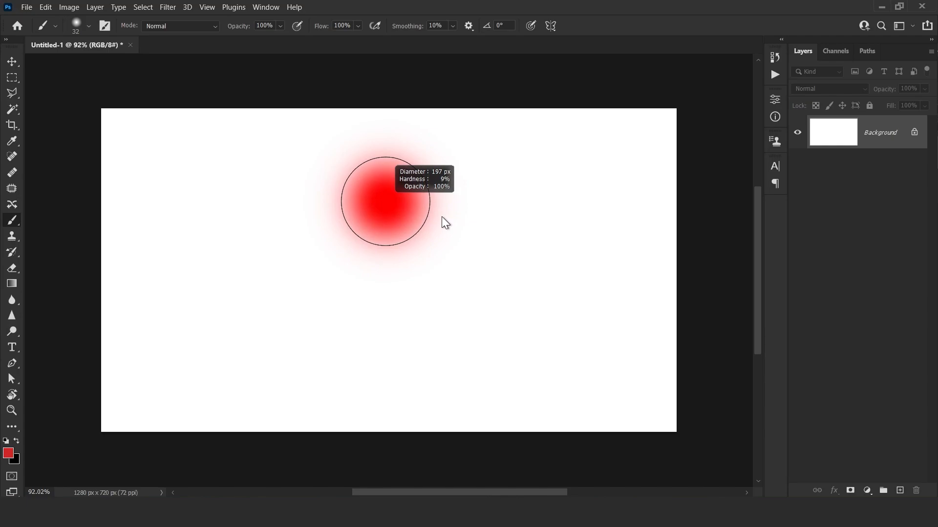
pyautogui.moveTo(441, 216)
pyautogui.mouseDown()
pyautogui.moveTo(423, 140)
pyautogui.moveTo(395, 123)
pyautogui.moveTo(403, 399)
pyautogui.moveTo(393, 282)
pyautogui.moveTo(400, 84)
pyautogui.moveTo(380, 298)
pyautogui.moveTo(378, 267)
pyautogui.mouseUp()
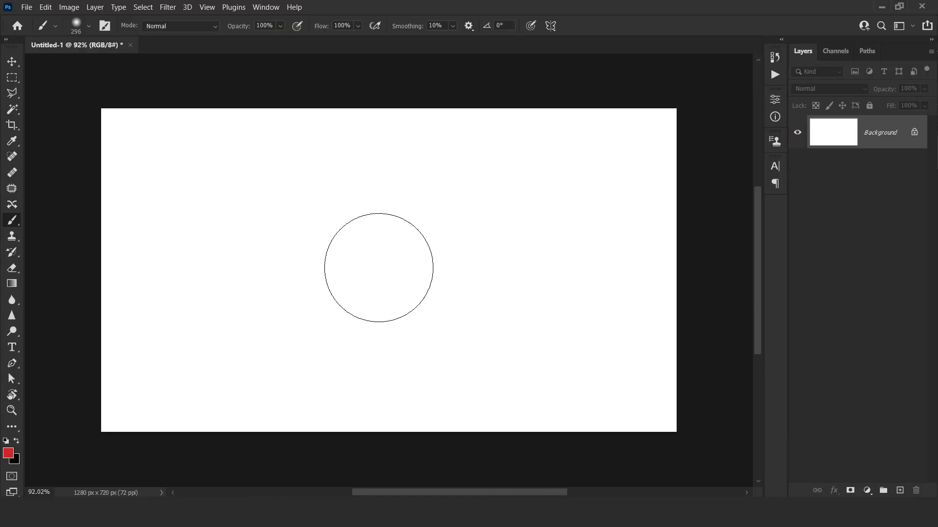
# - Switch to the Pen tool and return to the Move tool
pyautogui.click(11, 364)
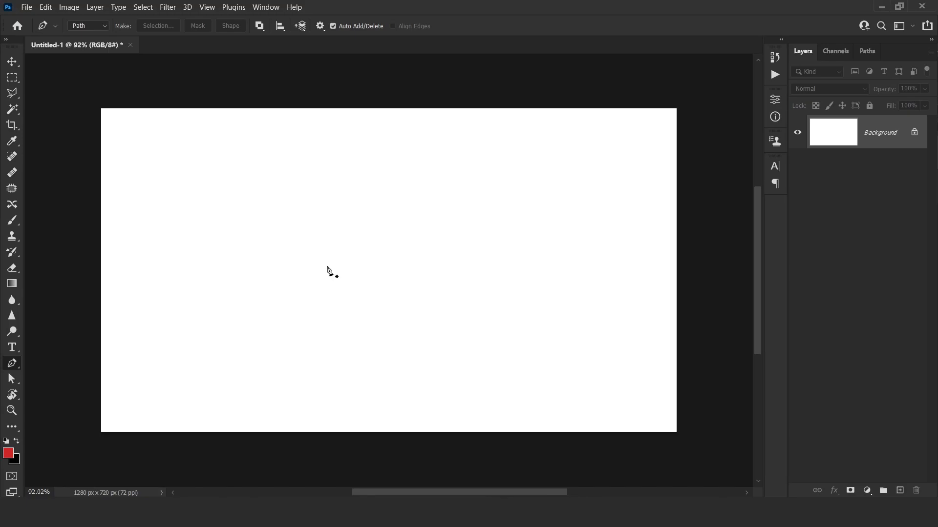
pyautogui.press('v')
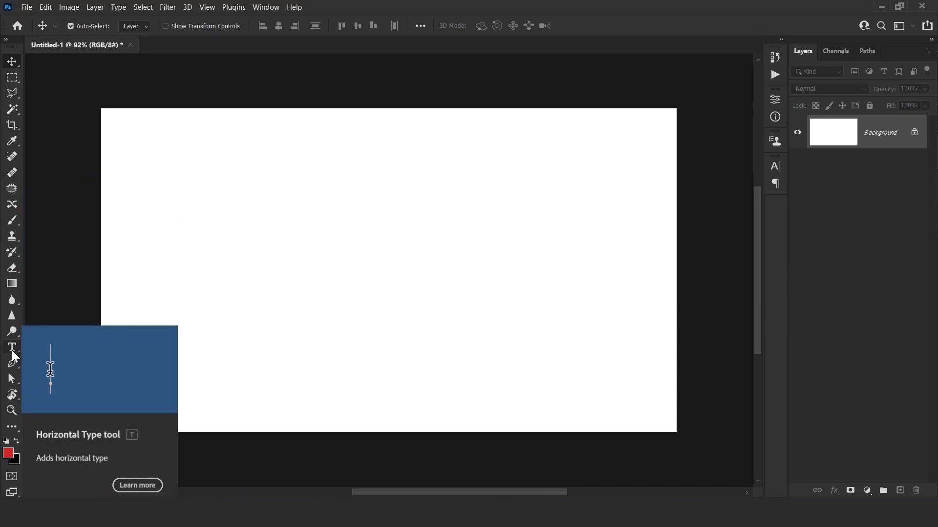
# - Cycle repeatedly through the Mixer Brush, Color Replacement, Pencil and Brush tools, finishing with the Brush tool active
pyautogui.press('b')
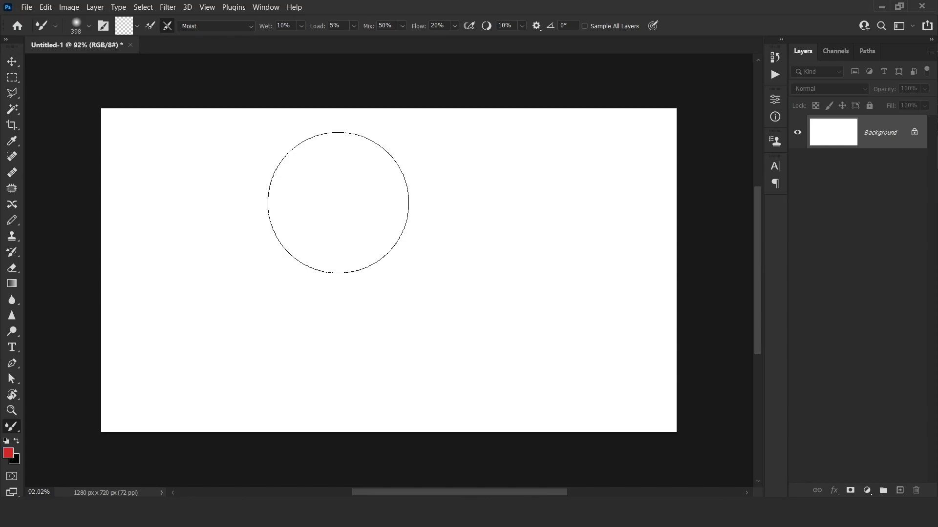
pyautogui.hotkey('shift', 'b')
pyautogui.hotkey('shift', 'b')
pyautogui.hotkey('shift', 'b')
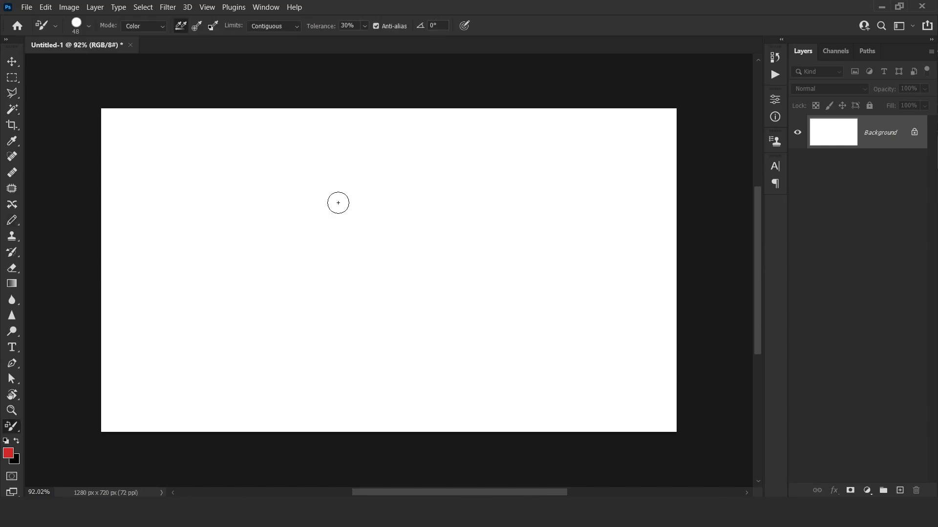
pyautogui.hotkey('shift', 'b')
pyautogui.hotkey('shift', 'b')
pyautogui.hotkey('shift', 'b')
pyautogui.hotkey('shift', 'b')
pyautogui.hotkey('shift', 'b')
pyautogui.hotkey('shift', 'b')
pyautogui.hotkey('shift', 'b')
pyautogui.hotkey('shift', 'b')
pyautogui.hotkey('shift', 'b')
pyautogui.hotkey('shift', 'b')
pyautogui.hotkey('shift', 'b')
pyautogui.hotkey('shift', 'b')
pyautogui.hotkey('shift', 'b')
pyautogui.hotkey('shift', 'b')
pyautogui.hotkey('shift', 'b')
pyautogui.hotkey('shift', 'b')
pyautogui.hotkey('shift', 'b')
pyautogui.hotkey('shift', 'b')
pyautogui.hotkey('shift', 'b')
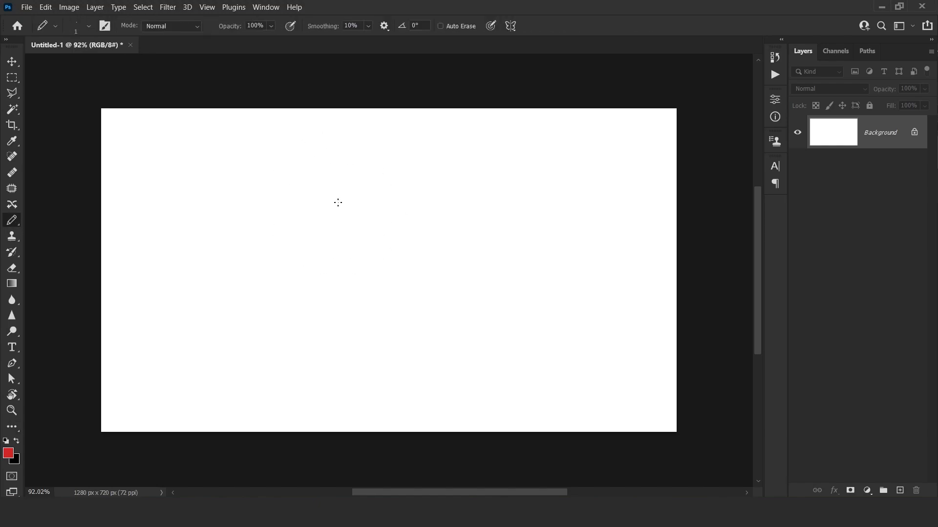
pyautogui.hotkey('shift', 'b')
pyautogui.hotkey('shift', 'b')
pyautogui.hotkey('shift', 'b')
pyautogui.hotkey('shift', 'b')
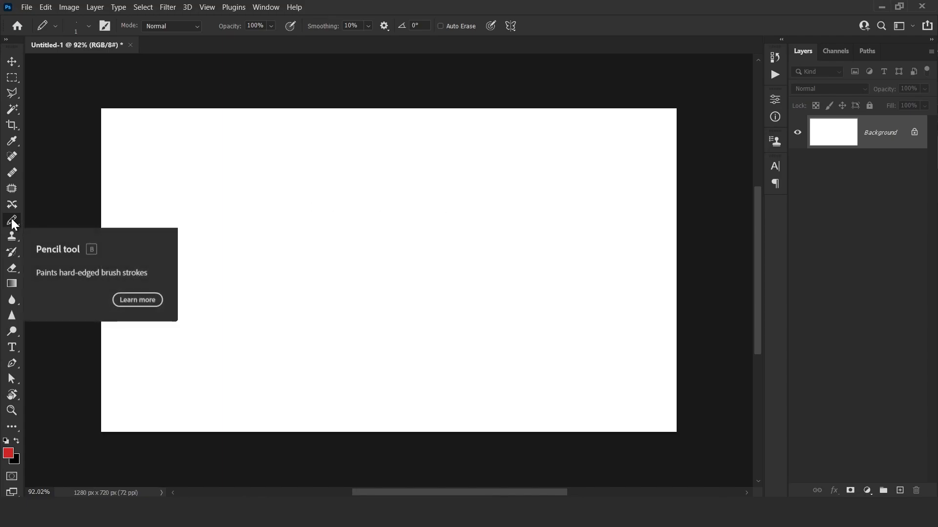
pyautogui.hotkey('shift', 'b')
pyautogui.hotkey('shift', 'b')
pyautogui.hotkey('shift', 'b')
pyautogui.hotkey('shift', 'b')
pyautogui.hotkey('shift', 'b')
pyautogui.hotkey('shift', 'b')
pyautogui.hotkey('shift', 'b')
pyautogui.hotkey('shift', 'b')
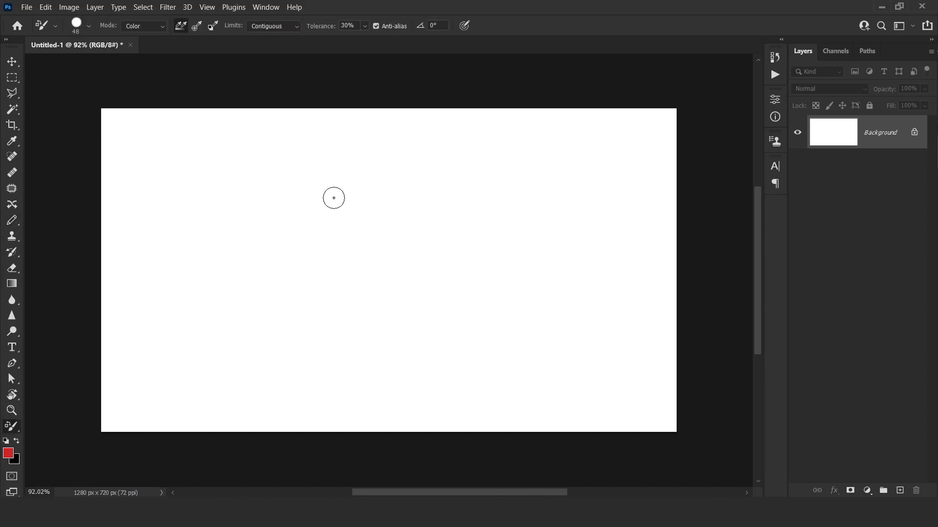
pyautogui.hotkey('shift', 'b')
pyautogui.hotkey('shift', 'b')
pyautogui.hotkey('shift', 'b')
pyautogui.hotkey('shift', 'b')
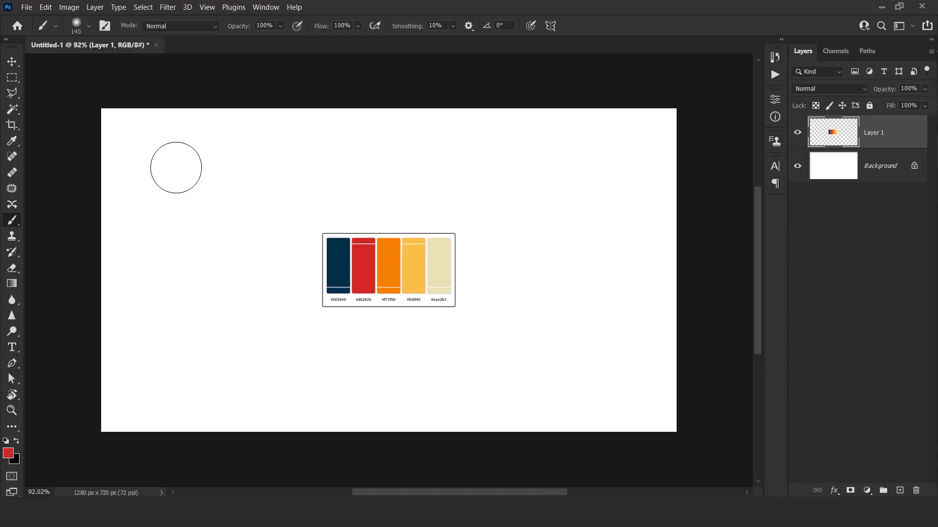
# - Paint a soft, nearly vertical red stroke on Layer 1, in the empty area left of the palette image
pyautogui.moveTo(176, 167); pyautogui.dragTo(156, 354)
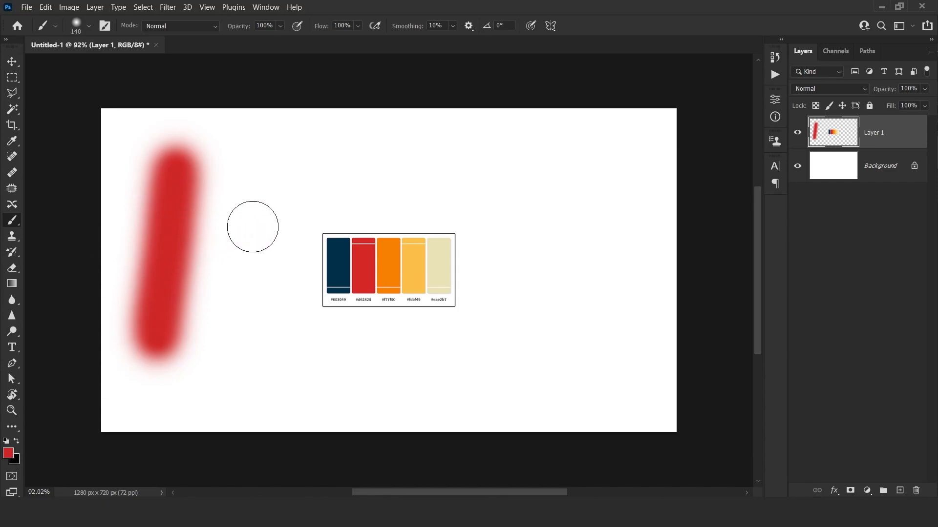
pyautogui.click(9, 456)
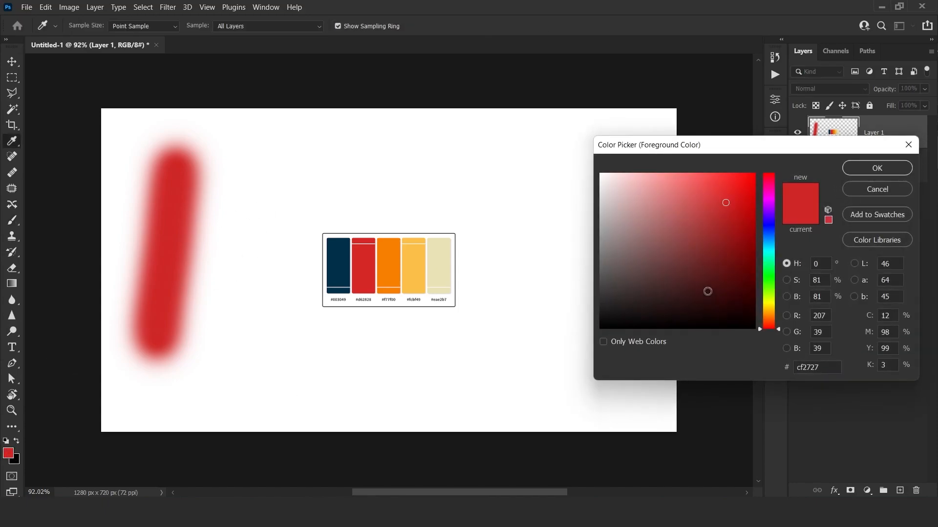
pyautogui.click(703, 281)
pyautogui.click(754, 183)
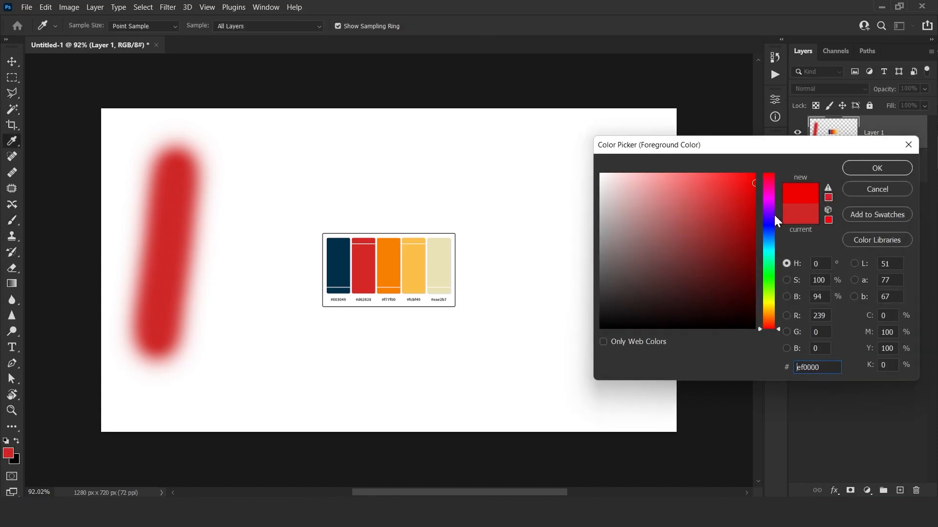
pyautogui.click(881, 191)
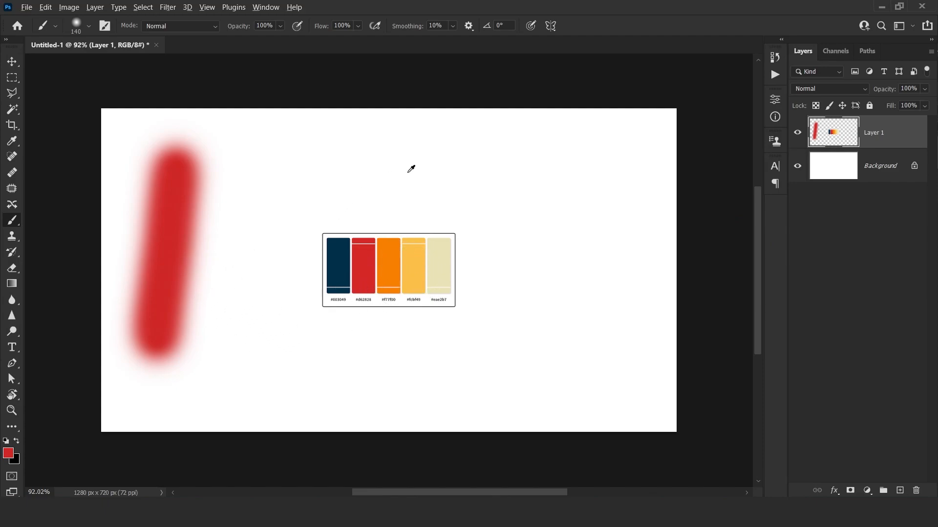
# - Paint a horizontal stroke above the palette image in its yellow #fcbf49 and a curved stroke right of it in its red #d62828
pyautogui.keyDown('alt'); pyautogui.click(424, 261); pyautogui.keyUp('alt')
pyautogui.moveTo(337, 171); pyautogui.dragTo(503, 180)
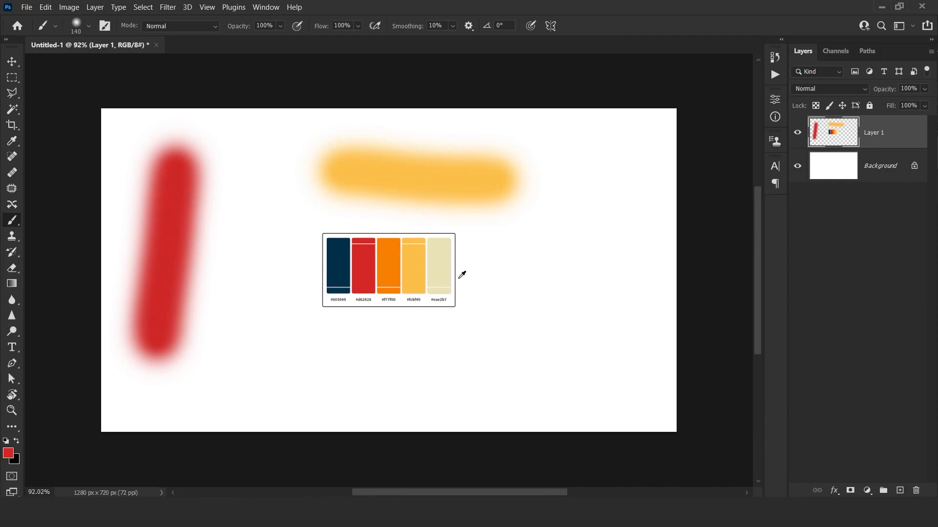
pyautogui.moveTo(581, 253); pyautogui.dragTo(548, 366)
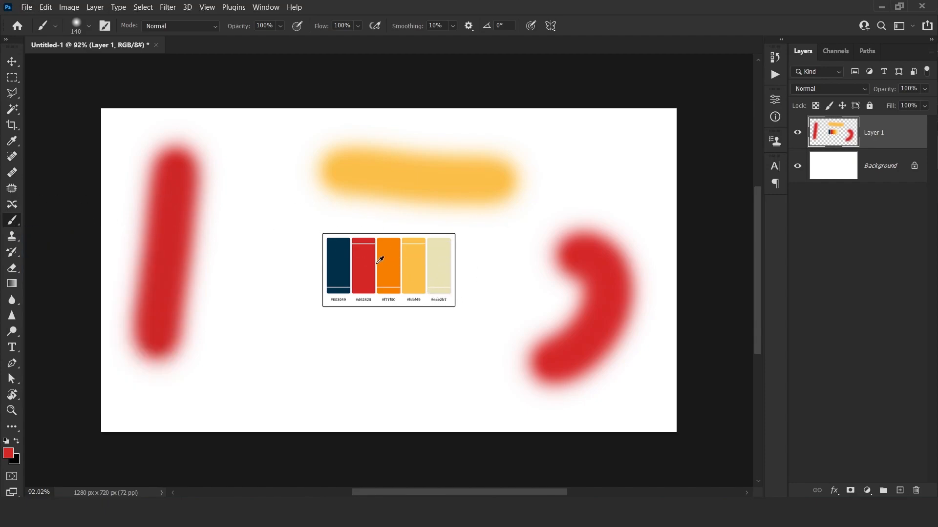
# - Paint strokes in the palette's dark blue #003049 left of and below the palette image, and one in its orange #f77f00 at the canvas's upper right
pyautogui.moveTo(255, 194)
pyautogui.mouseDown()
pyautogui.moveTo(261, 352)
pyautogui.moveTo(346, 402)
pyautogui.mouseUp()
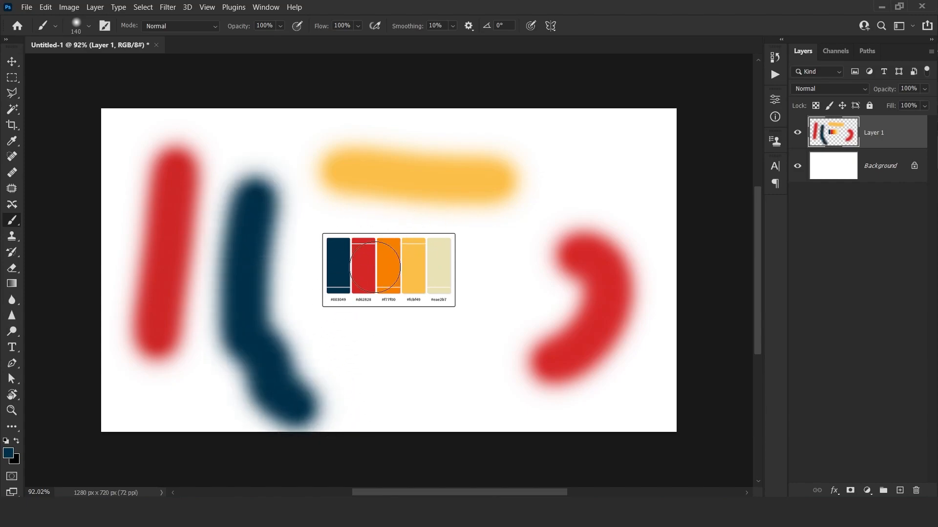
pyautogui.moveTo(403, 355); pyautogui.dragTo(503, 396)
pyautogui.keyDown('alt'); pyautogui.click(391, 243); pyautogui.keyUp('alt')
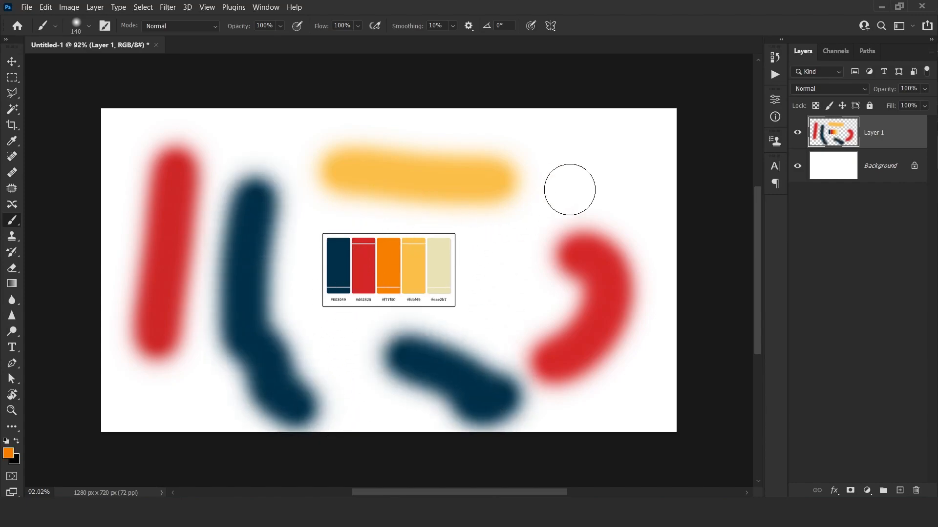
pyautogui.moveTo(591, 154); pyautogui.dragTo(649, 136)
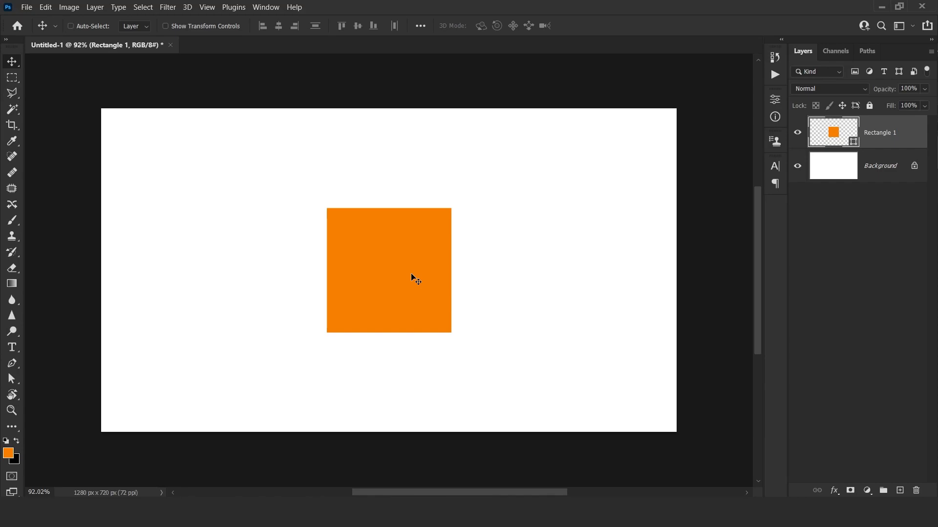
# - Duplicate the Rectangle 1 layer, move the copy to the right of the original square, and undo the move
pyautogui.hotkey('ctrl', 'j')
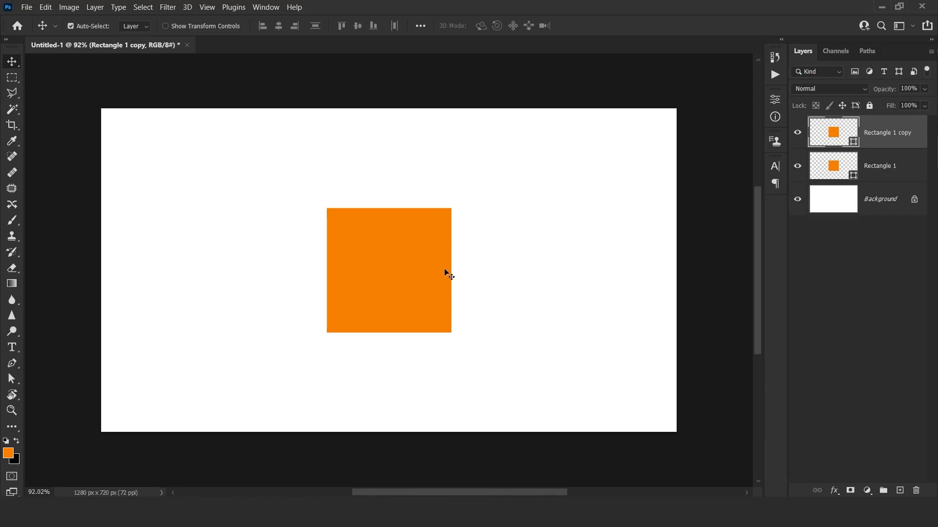
pyautogui.moveTo(415, 260); pyautogui.dragTo(605, 293)
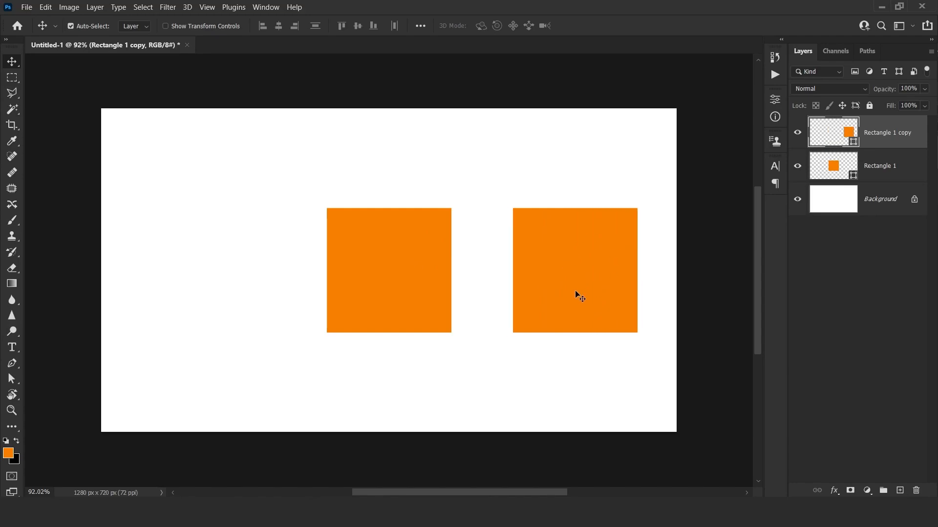
pyautogui.hotkey('ctrl', 'z')
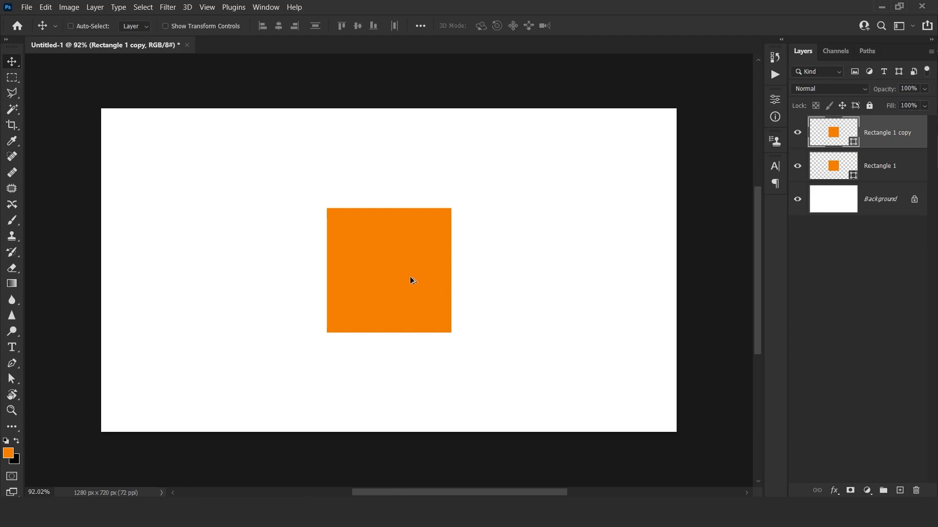
# - Pull a duplicate of the orange square straight out to its right, and undo back to the single Rectangle 1 layer
pyautogui.moveTo(410, 280); pyautogui.dragTo(588, 366)
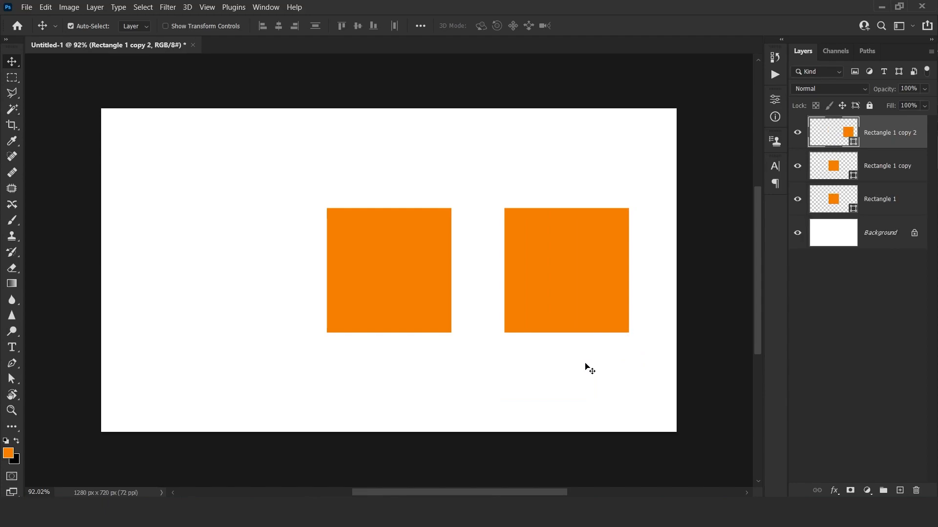
pyautogui.hotkey('ctrl', 'z')
pyautogui.hotkey('ctrl', 'z')
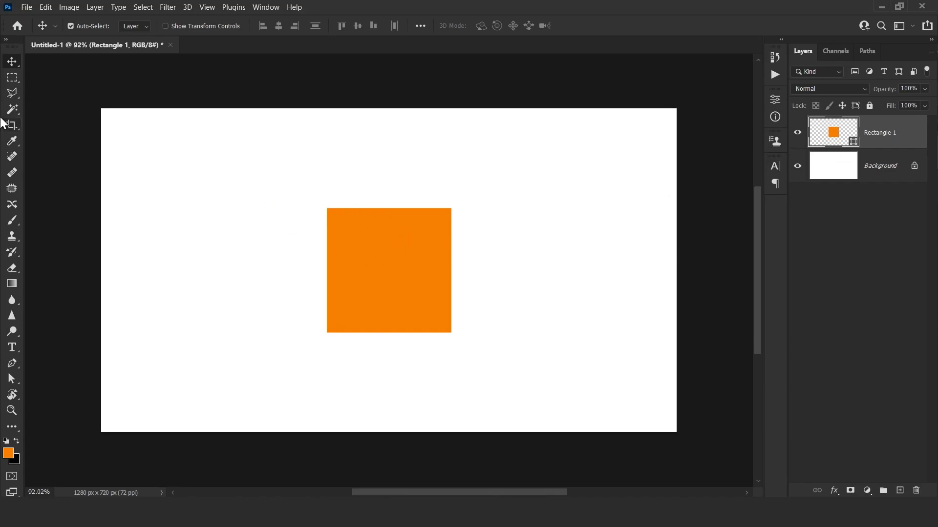
# - Switch to the Rectangular Marquee tool and load the outline of the Rectangle 1 layer as a selection
pyautogui.click(13, 78)
pyautogui.moveTo(131, 178); pyautogui.dragTo(273, 368)
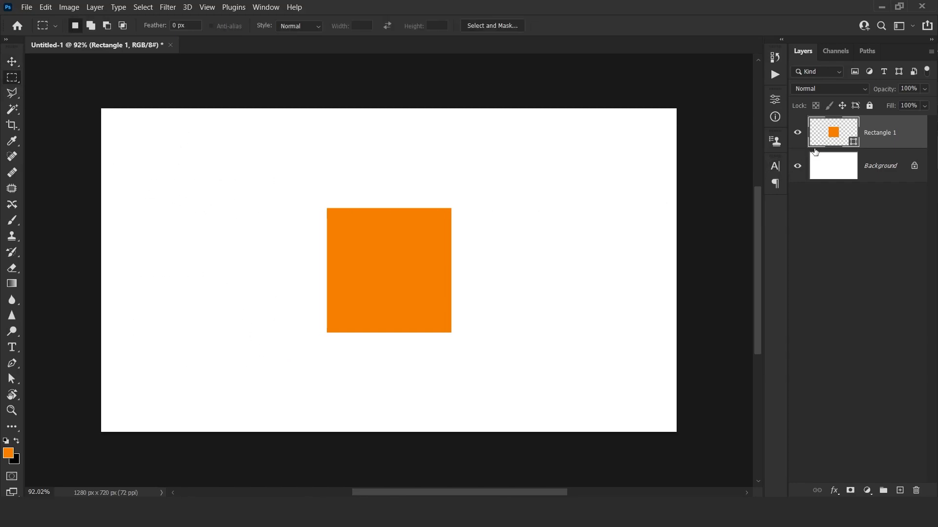
pyautogui.keyDown('ctrl'); pyautogui.click(841, 137); pyautogui.keyUp('ctrl')
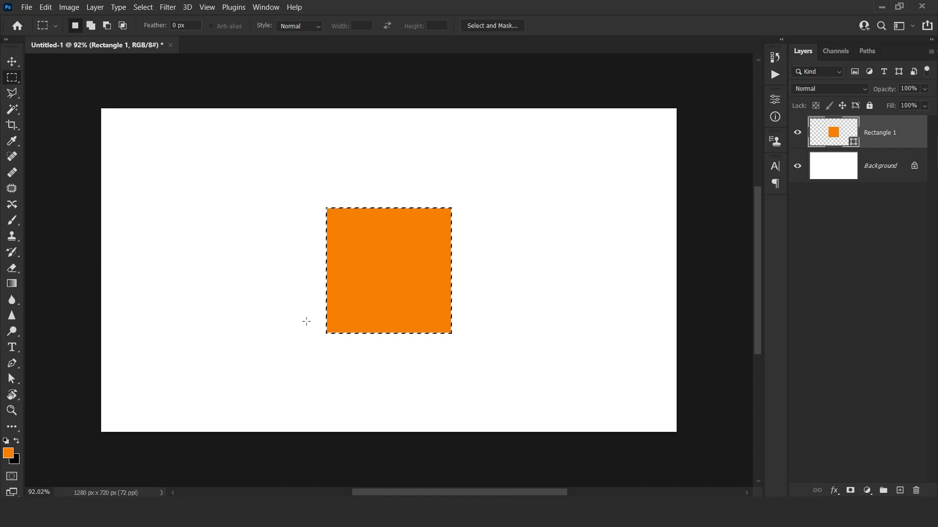
# - Add a new layer above Rectangle 1 and prepare the Brush tool with 0% hardness and black as foreground color
pyautogui.press('b')
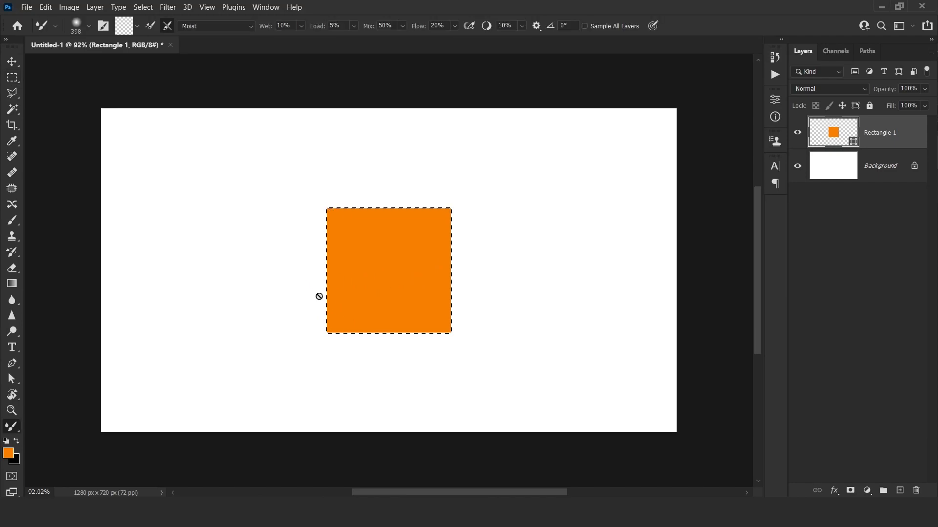
pyautogui.hotkey('shift', 'b')
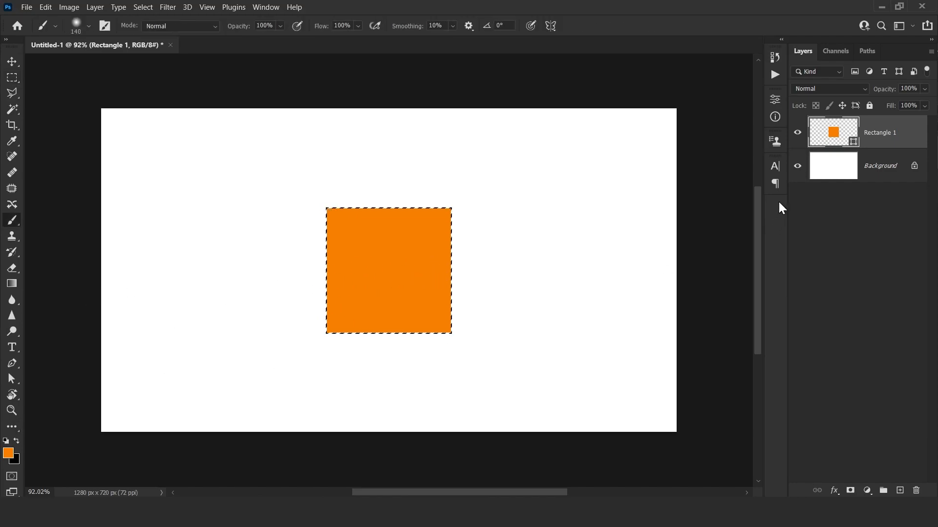
pyautogui.click(900, 490)
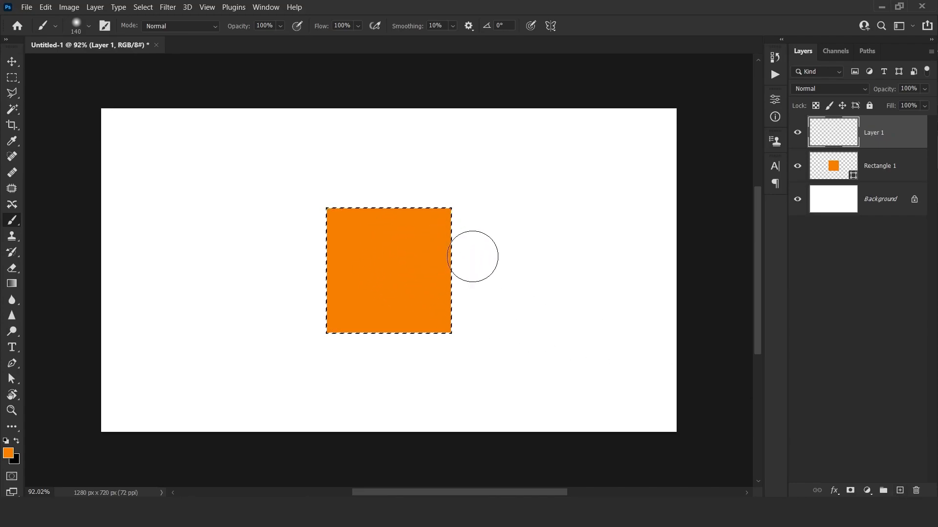
pyautogui.rightClick(472, 241)
pyautogui.moveTo(550, 294); pyautogui.dragTo(534, 295)
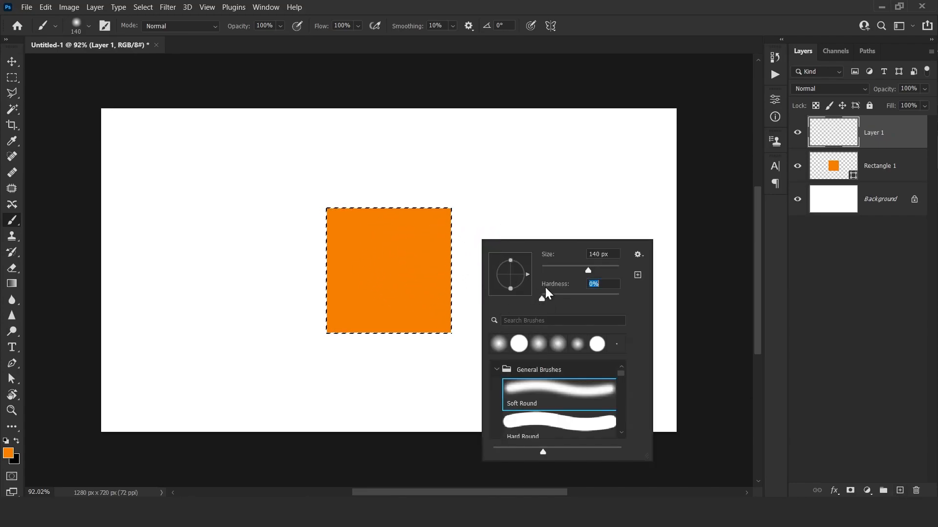
pyautogui.click(878, 136)
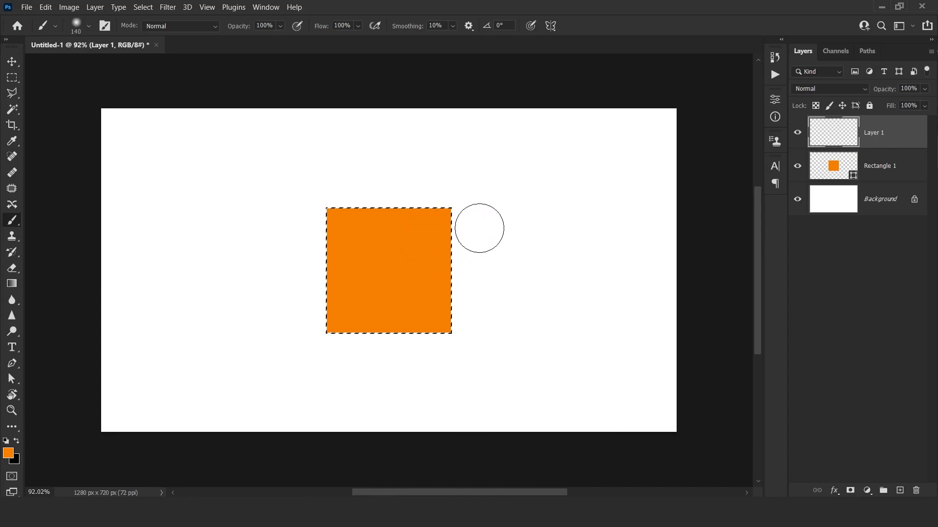
pyautogui.click(17, 441)
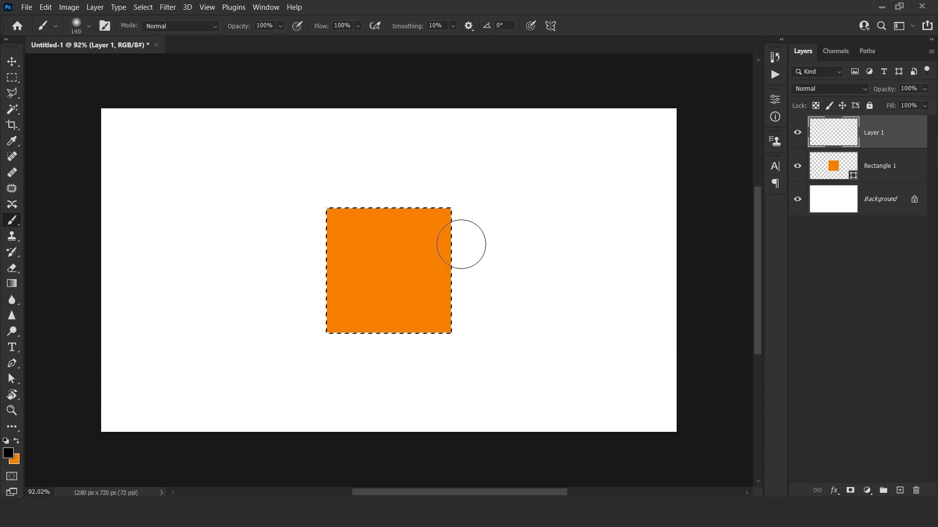
# - Shade the inside right and left edges of the orange square with soft black strokes on Layer 1, and deselect
pyautogui.moveTo(485, 315)
pyautogui.mouseDown()
pyautogui.moveTo(498, 201)
pyautogui.moveTo(507, 339)
pyautogui.moveTo(519, 235)
pyautogui.mouseUp()
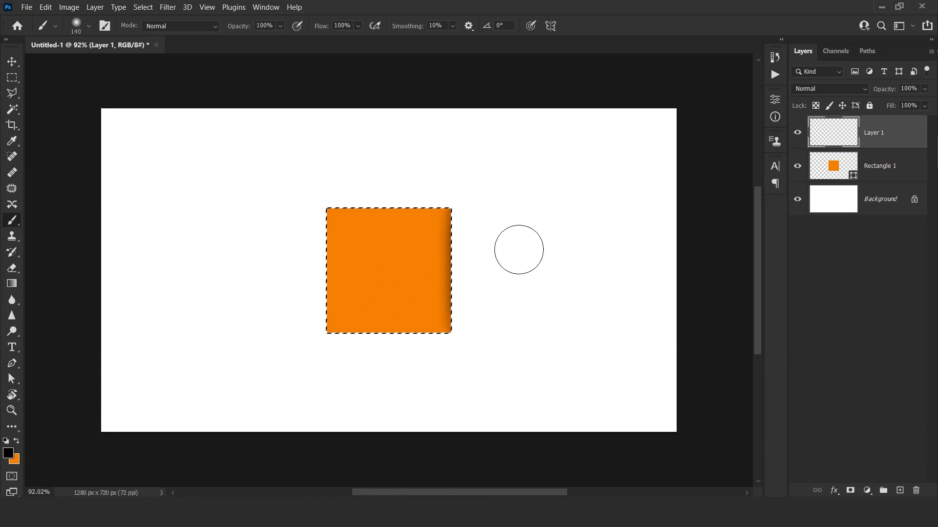
pyautogui.moveTo(272, 215)
pyautogui.mouseDown()
pyautogui.moveTo(272, 370)
pyautogui.moveTo(265, 198)
pyautogui.moveTo(255, 289)
pyautogui.mouseUp()
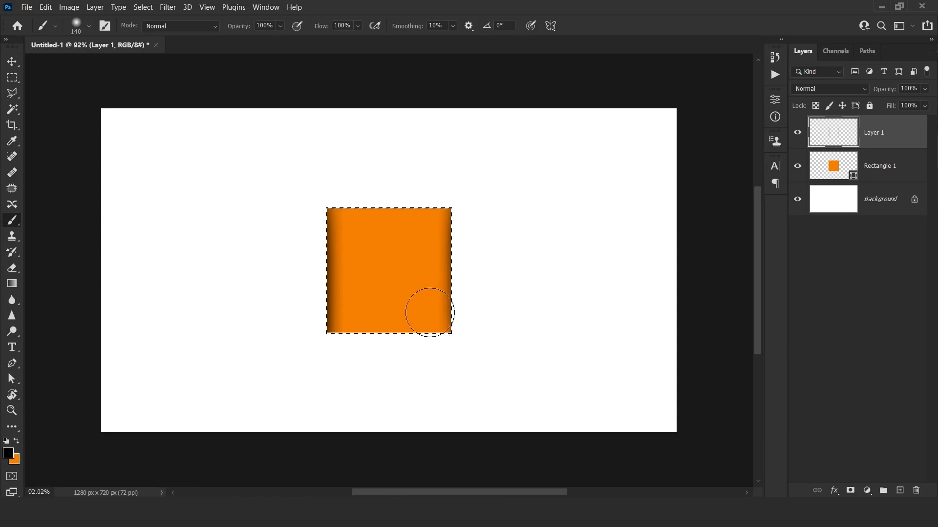
pyautogui.hotkey('ctrl', 'd')
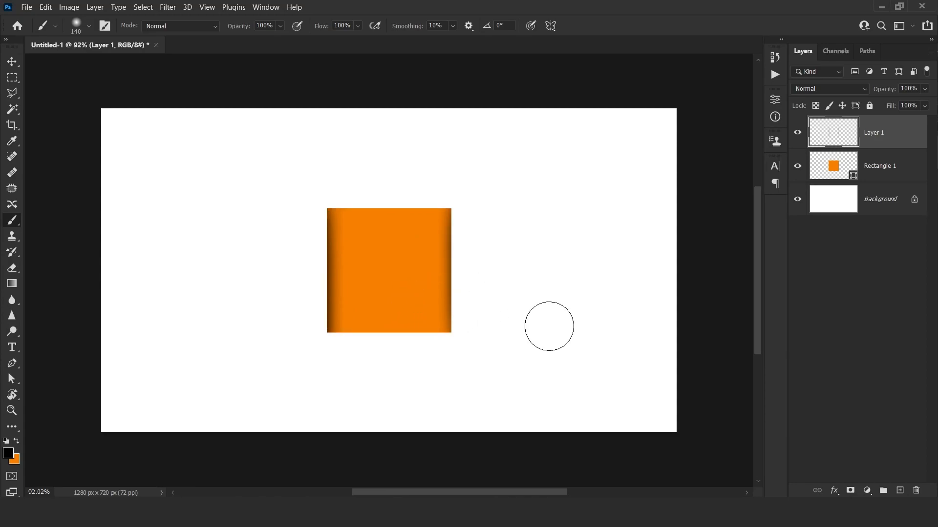
# - Examine the shaded square up close and restore the last selection around it
pyautogui.moveTo(430, 259); pyautogui.dragTo(468, 249)
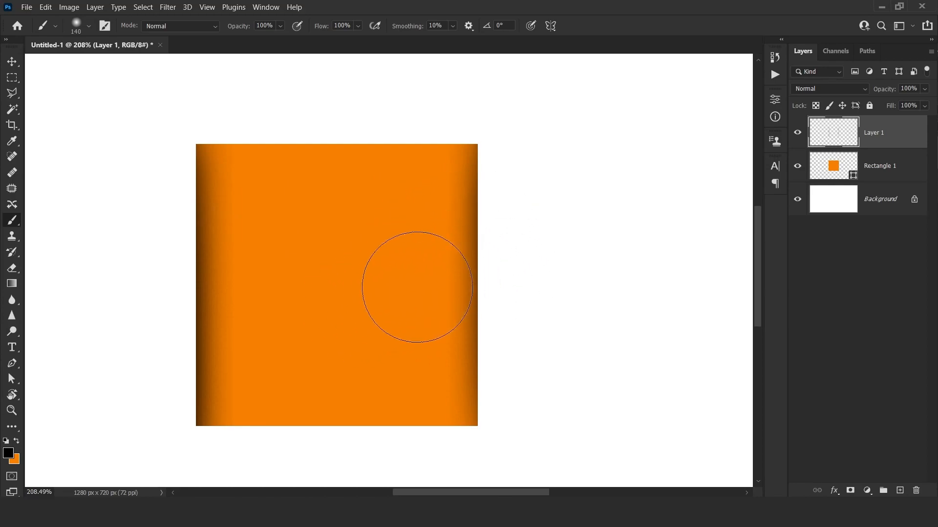
pyautogui.moveTo(473, 264)
pyautogui.mouseDown()
pyautogui.moveTo(460, 281)
pyautogui.moveTo(444, 254)
pyautogui.moveTo(431, 254)
pyautogui.moveTo(433, 237)
pyautogui.mouseUp()
pyautogui.hotkey('ctrl', 'shift', 'd')
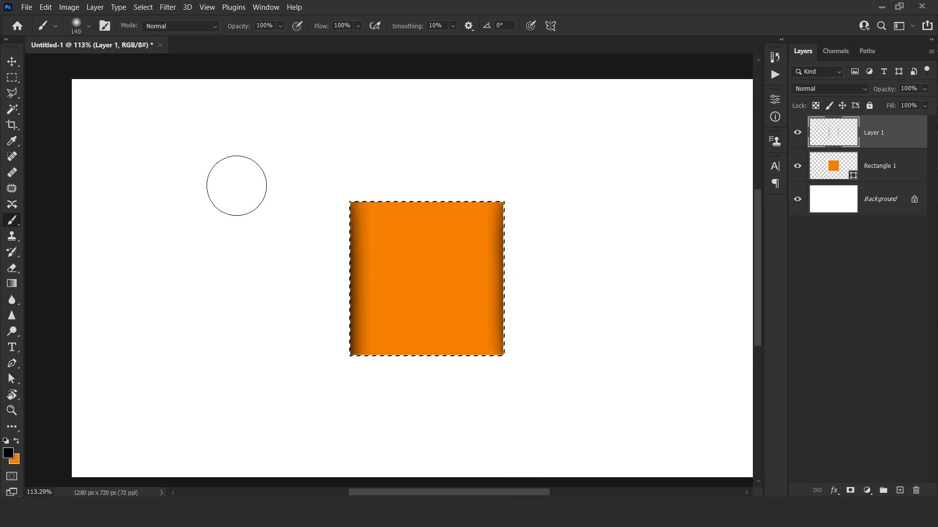
# - Invert the selection to cover everything outside the orange square and brush black from the square toward the canvas's lower left
pyautogui.click(148, 8)
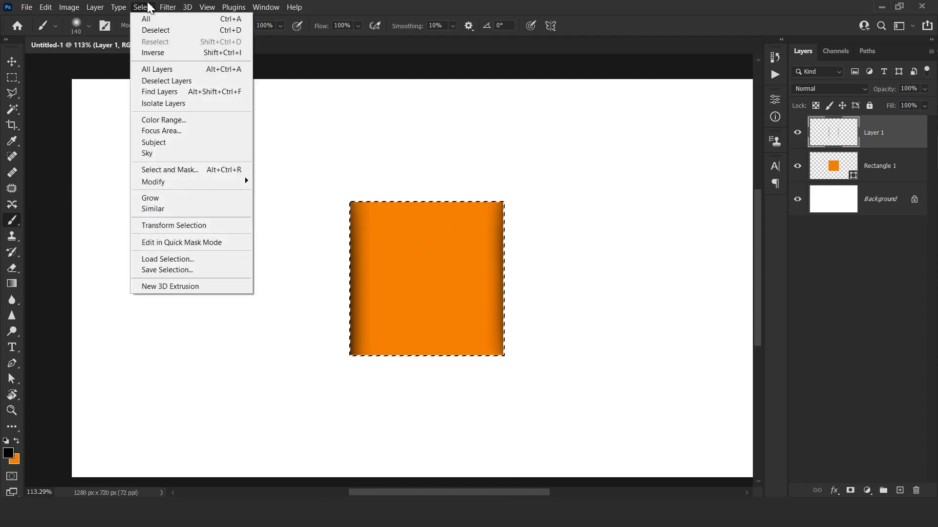
pyautogui.click(165, 51)
pyautogui.scroll(-3, 389, 194)
pyautogui.hotkey('ctrl', 'shift', 'i')
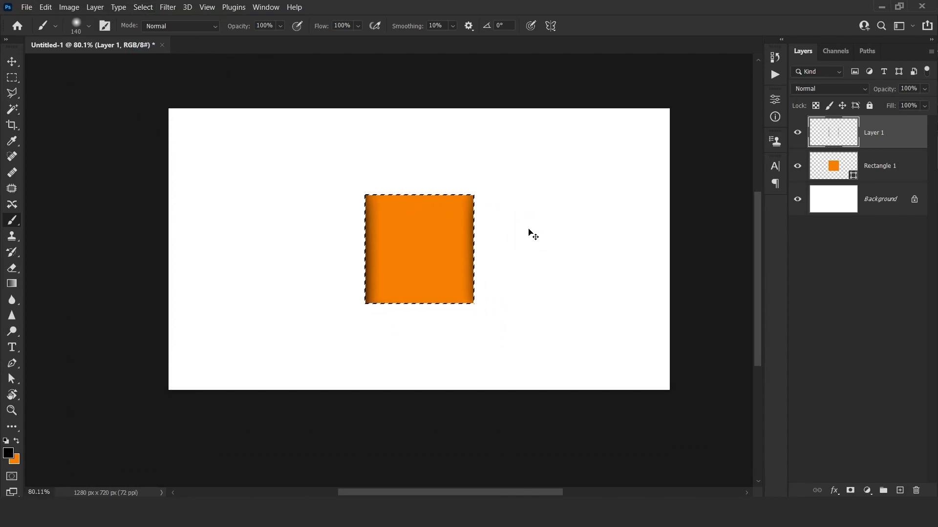
pyautogui.hotkey('ctrl', 'shift', 'i')
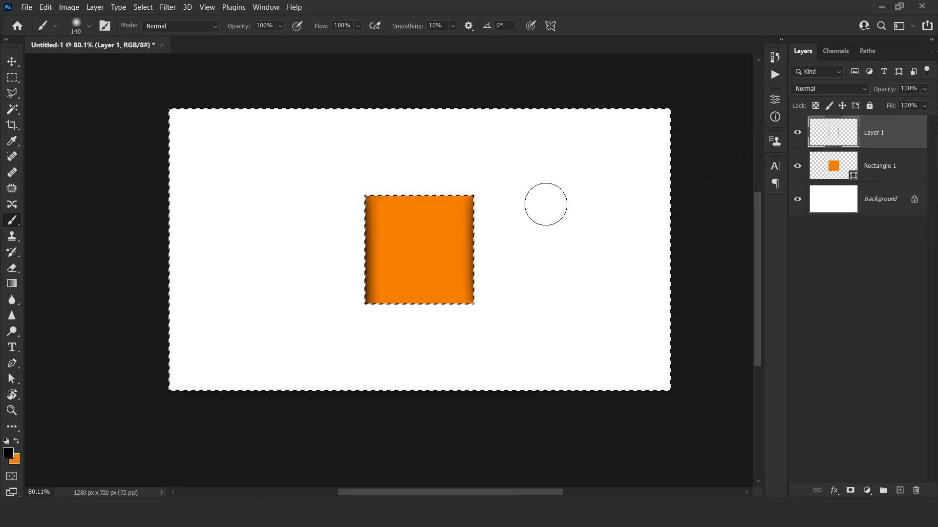
pyautogui.moveTo(431, 233)
pyautogui.mouseDown()
pyautogui.moveTo(503, 118)
pyautogui.moveTo(612, 193)
pyautogui.moveTo(509, 413)
pyautogui.moveTo(386, 268)
pyautogui.moveTo(495, 273)
pyautogui.moveTo(211, 222)
pyautogui.moveTo(496, 201)
pyautogui.moveTo(580, 304)
pyautogui.moveTo(311, 191)
pyautogui.moveTo(429, 130)
pyautogui.moveTo(229, 275)
pyautogui.moveTo(560, 387)
pyautogui.moveTo(627, 229)
pyautogui.moveTo(337, 175)
pyautogui.moveTo(172, 170)
pyautogui.moveTo(175, 304)
pyautogui.moveTo(195, 377)
pyautogui.mouseUp()
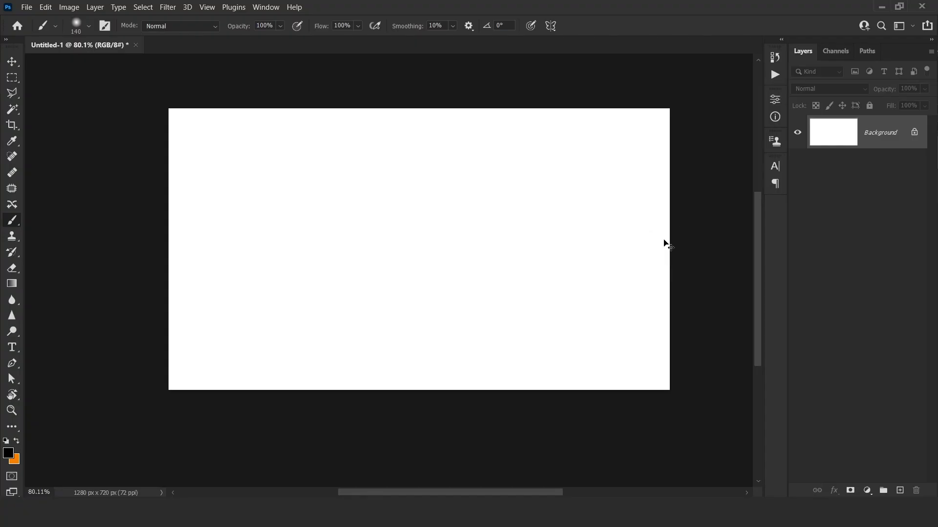
# - Show the rulers and add a horizontal guide at about 290 px and a vertical guide at about 390 px
pyautogui.hotkey('ctrl', 'r')
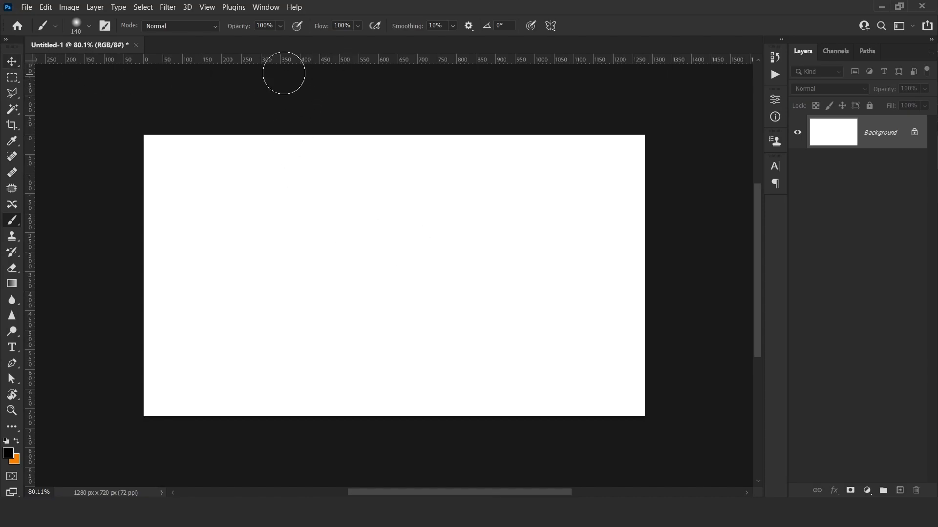
pyautogui.moveTo(290, 61); pyautogui.dragTo(371, 248)
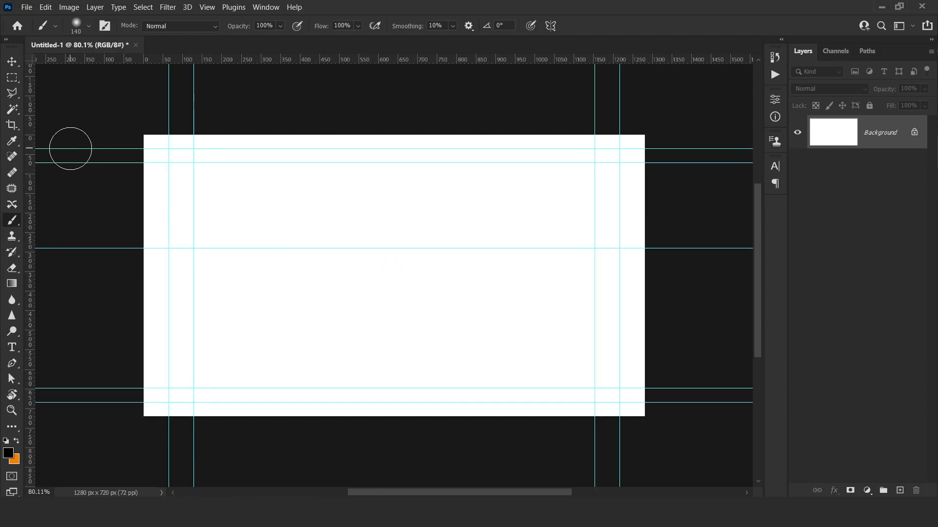
pyautogui.moveTo(33, 115)
pyautogui.mouseDown()
pyautogui.moveTo(256, 144)
pyautogui.moveTo(287, 170)
pyautogui.moveTo(295, 152)
pyautogui.mouseUp()
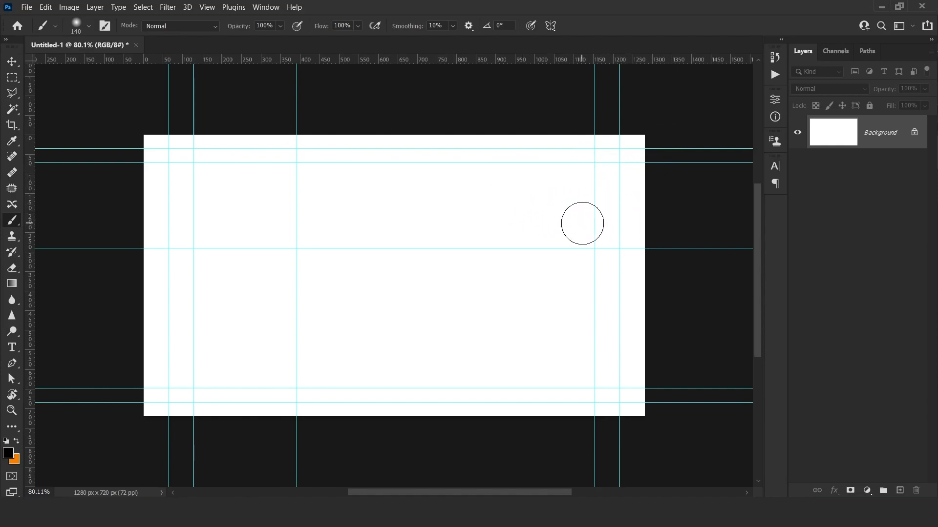
# - Toggle the visibility of the guides and the grid, and hide all extras on the canvas
pyautogui.hotkey('ctrl', ';')
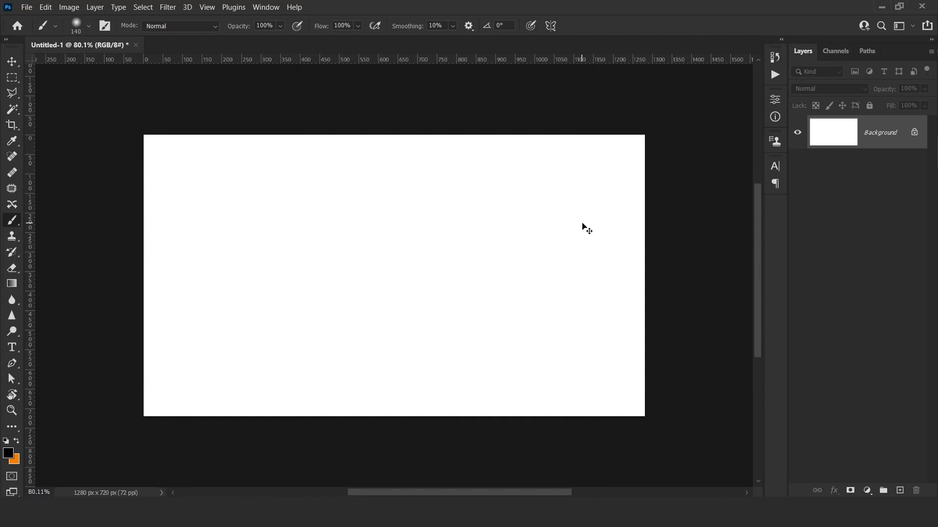
pyautogui.hotkey('ctrl', ';')
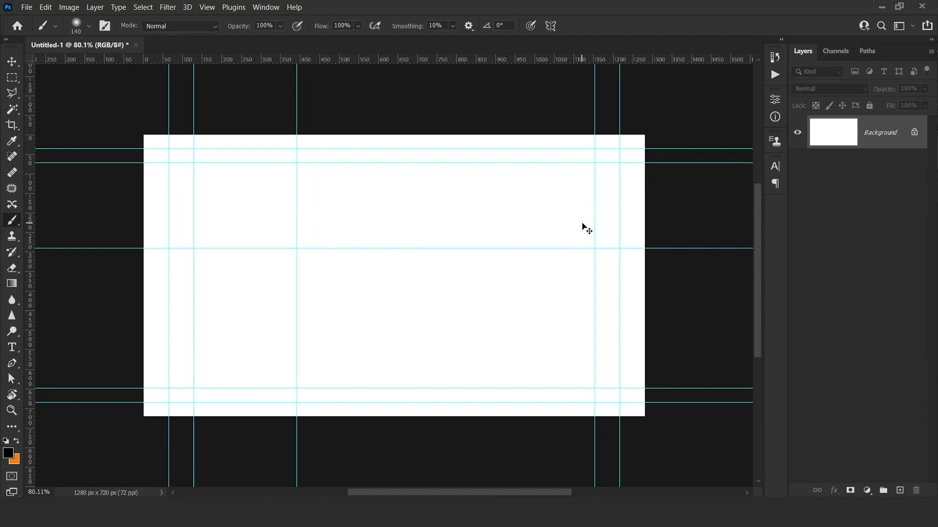
pyautogui.hotkey('ctrl', "'")
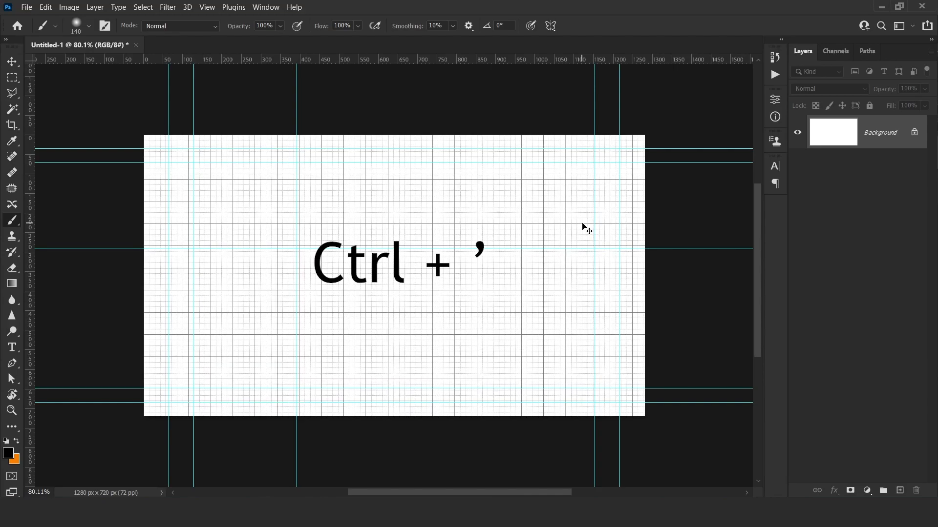
pyautogui.hotkey('ctrl', 'h')
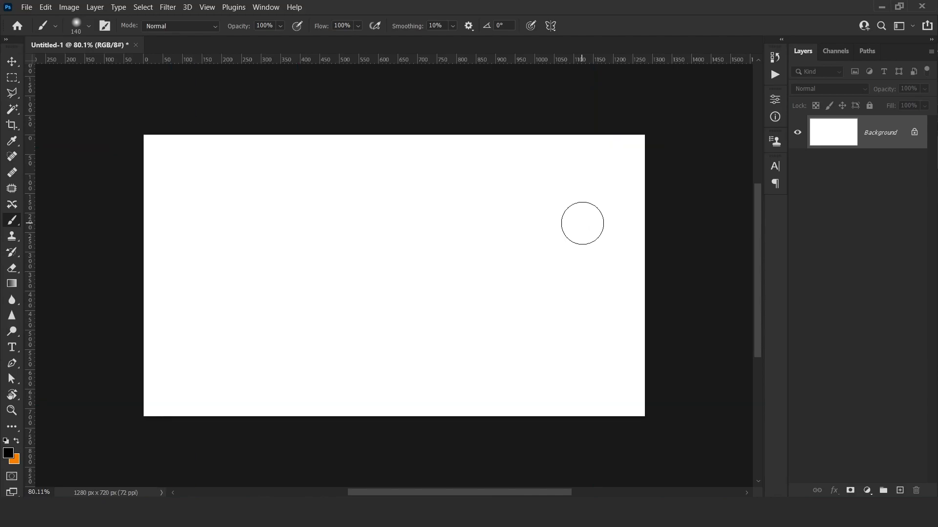
pyautogui.hotkey('ctrl', "'")
pyautogui.hotkey('ctrl', "'")
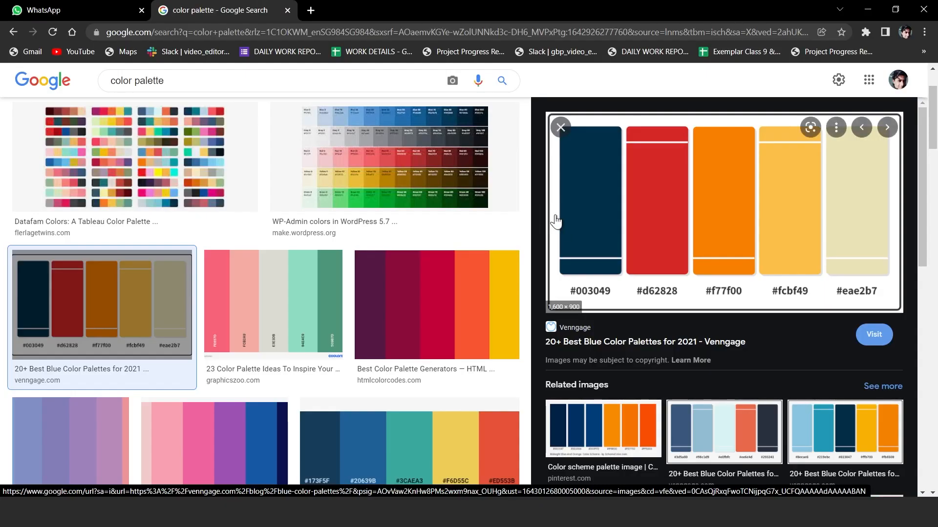
# - Copy the WordPress plugin "Colors" palette image from the Google results, switch to Photoshop and paste it onto the blank canvas
pyautogui.scroll(-7, 362, 288)
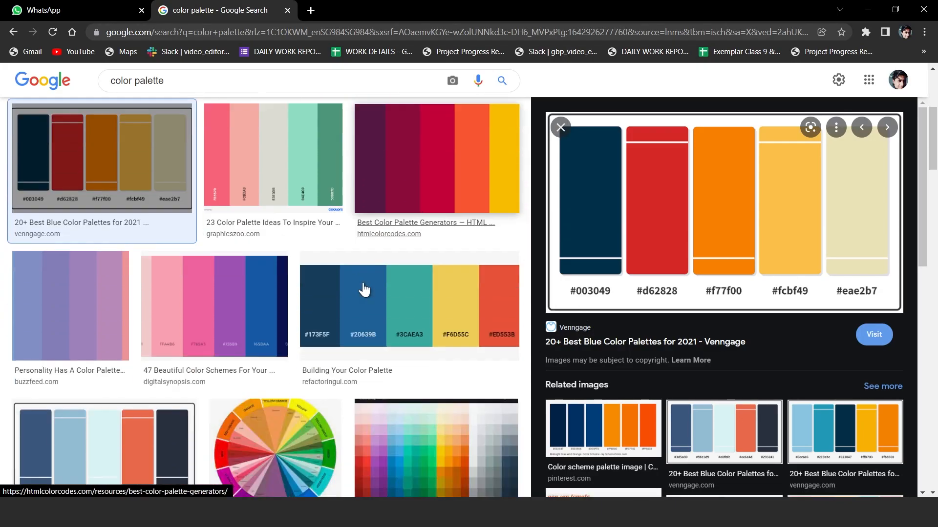
pyautogui.scroll(-2, 359, 285)
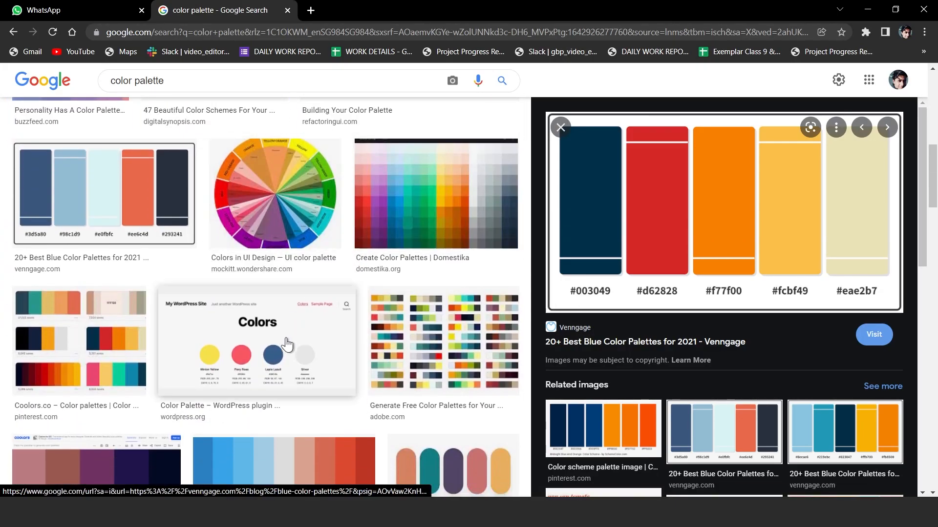
pyautogui.click(287, 341)
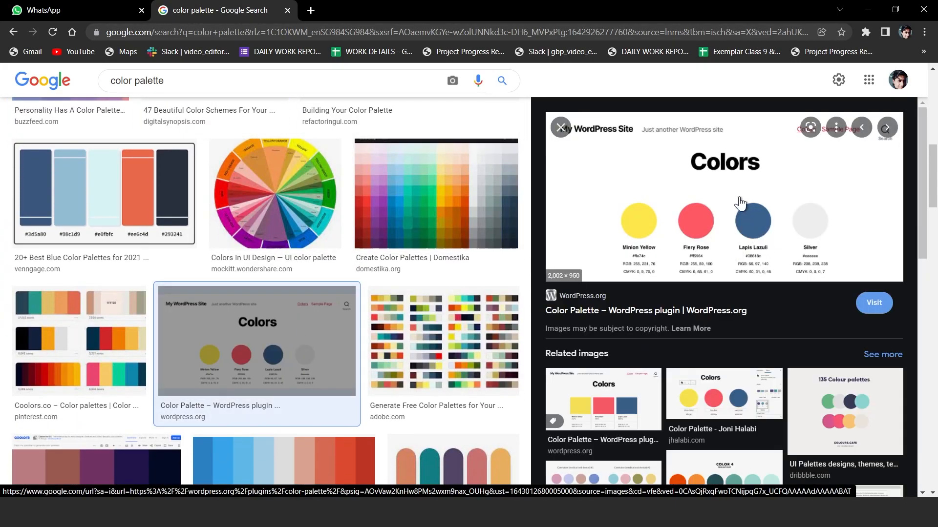
pyautogui.rightClick(740, 197)
pyautogui.click(774, 343)
pyautogui.hotkey('alt', 'Tab')
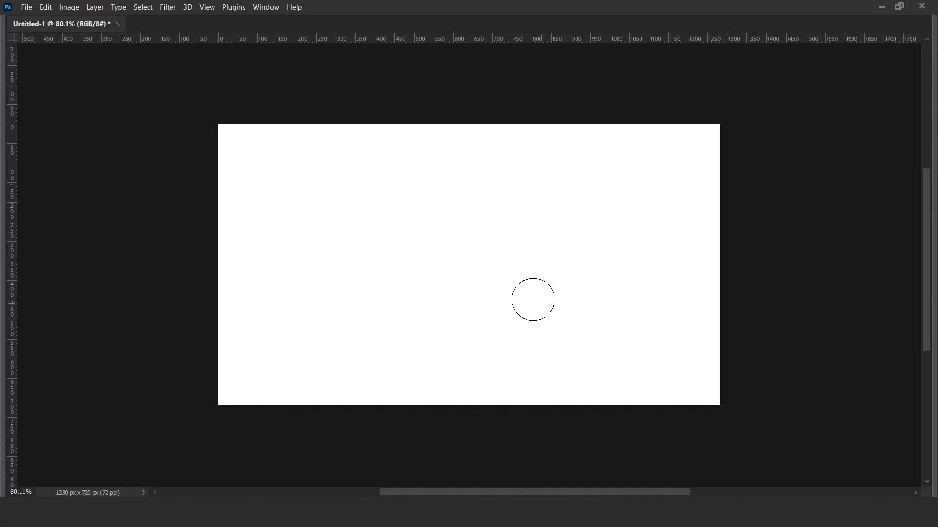
pyautogui.hotkey('ctrl', 'v')
pyautogui.press('v')
pyautogui.moveTo(522, 254); pyautogui.dragTo(382, 242)
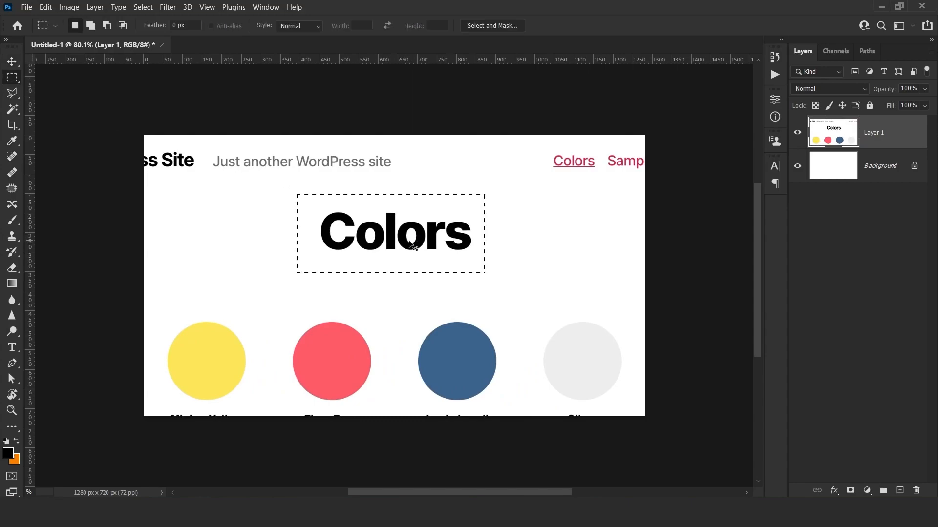
# - Isolate the selected "Colors" heading on its own layer, delete the full pasted image layer and select the heading layer
pyautogui.hotkey('ctrl', 'j')
pyautogui.hotkey('alt', '[')
pyautogui.press('Delete')
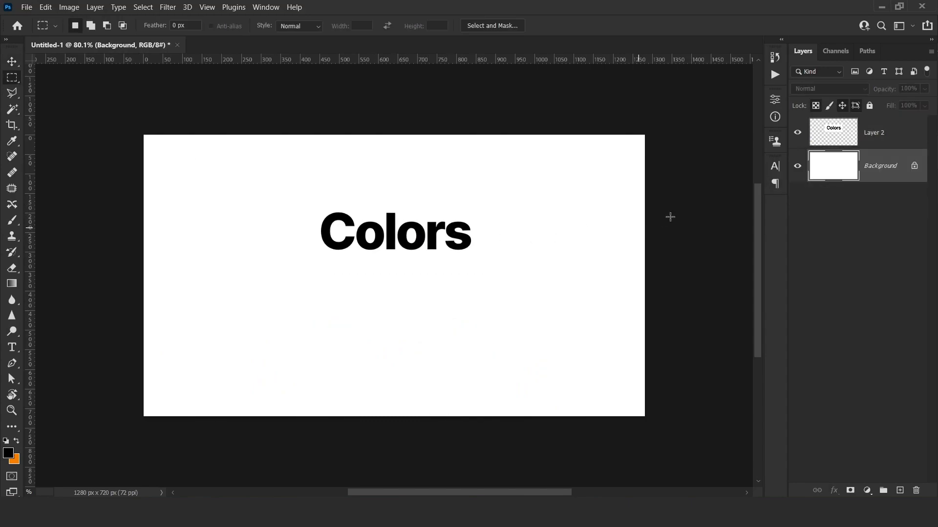
pyautogui.click(873, 139)
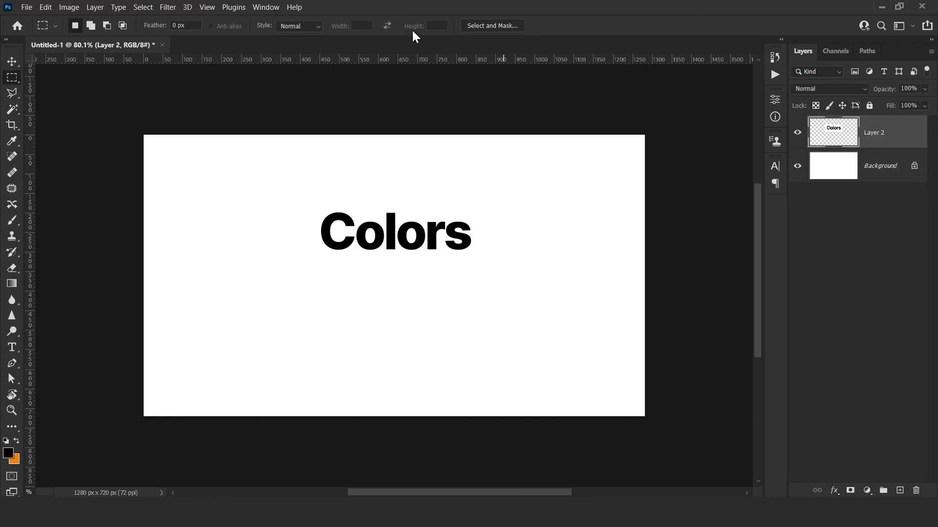
# - Search Photoshop Help for "match" and run the Match Font command on the heading layer
pyautogui.click(293, 7)
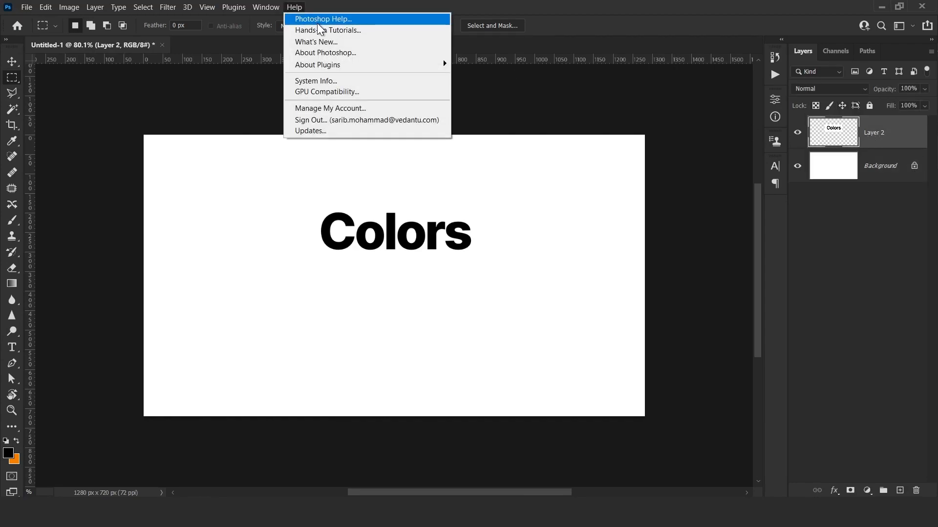
pyautogui.click(359, 19)
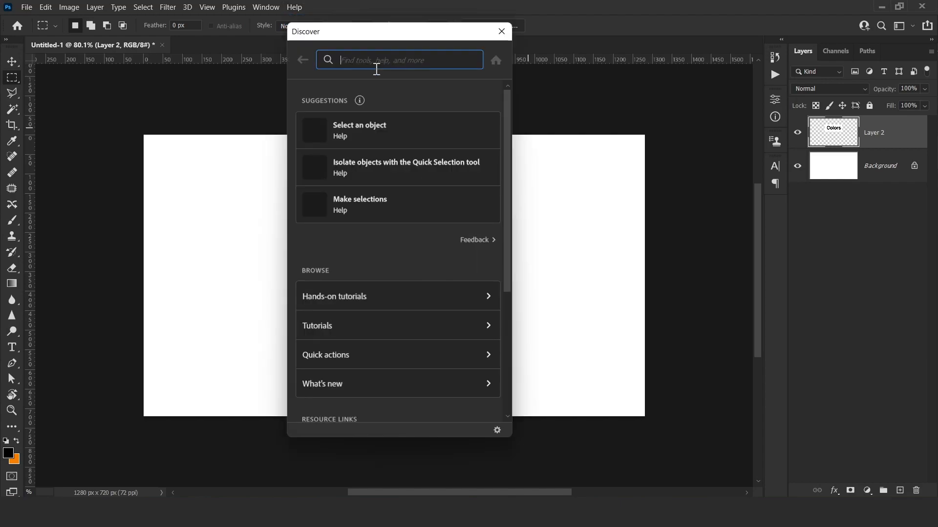
pyautogui.write('match')
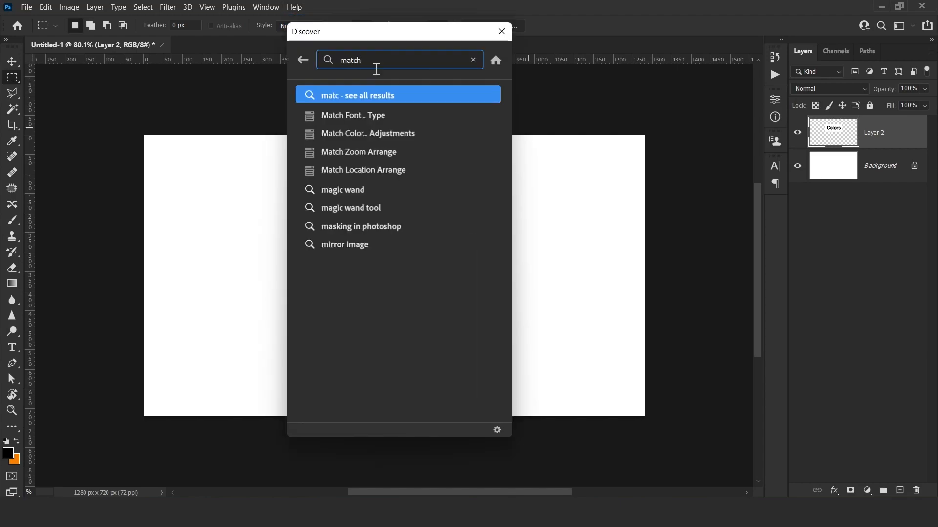
pyautogui.click(379, 116)
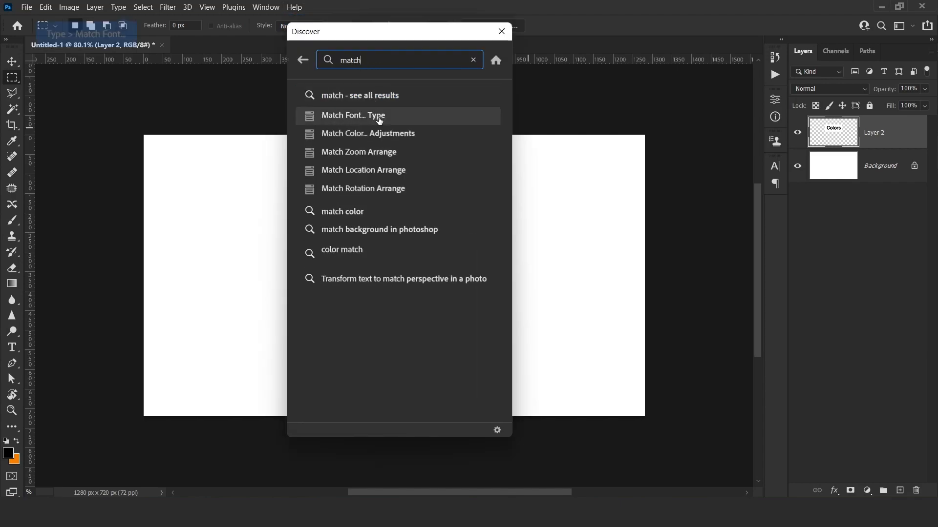
# - Fit the Match Font sampling frame tightly around the word "Colors" to look for similar fonts
pyautogui.moveTo(652, 69); pyautogui.dragTo(725, 79)
pyautogui.moveTo(586, 172); pyautogui.dragTo(586, 154)
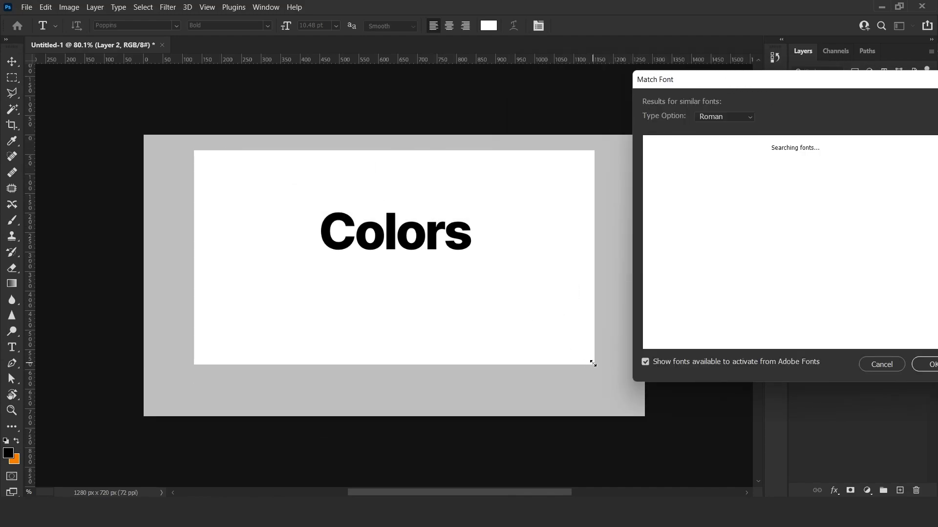
pyautogui.moveTo(594, 365); pyautogui.dragTo(475, 260)
pyautogui.moveTo(194, 150); pyautogui.dragTo(315, 199)
pyautogui.moveTo(732, 79); pyautogui.dragTo(640, 64)
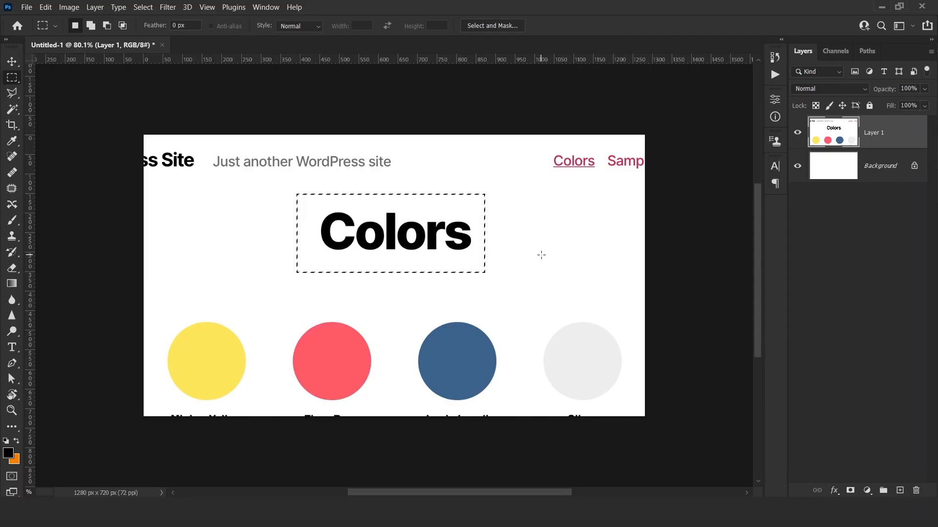
# - Crop the canvas to a rectangular selection of about 256 × 241 px around the red circle
pyautogui.click(541, 255)
pyautogui.moveTo(276, 312); pyautogui.dragTo(379, 406)
pyautogui.press('c')
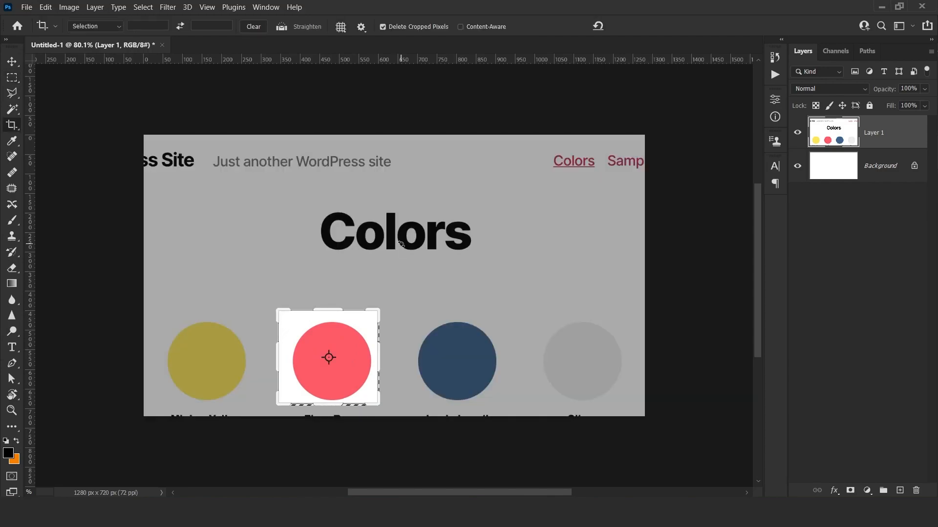
pyautogui.press('Return')
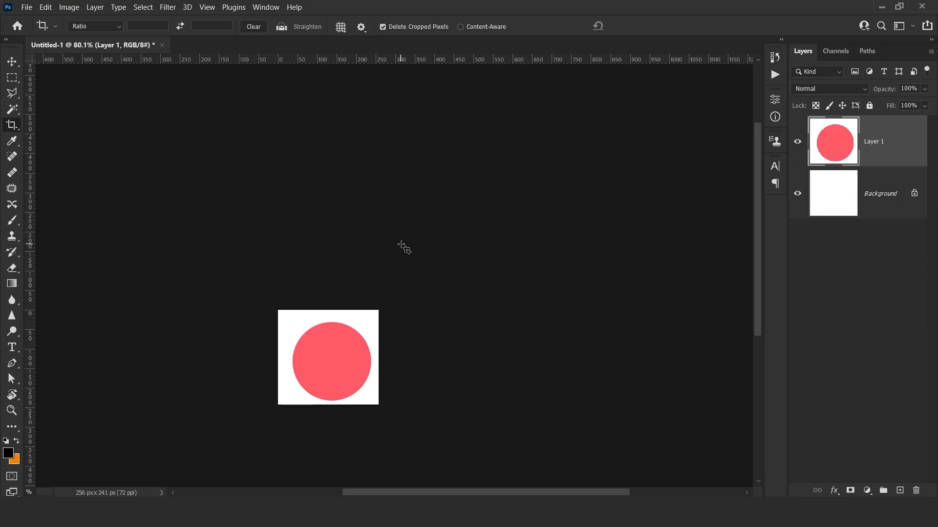
pyautogui.moveTo(348, 347); pyautogui.dragTo(446, 231)
pyautogui.scroll(7, 439, 244)
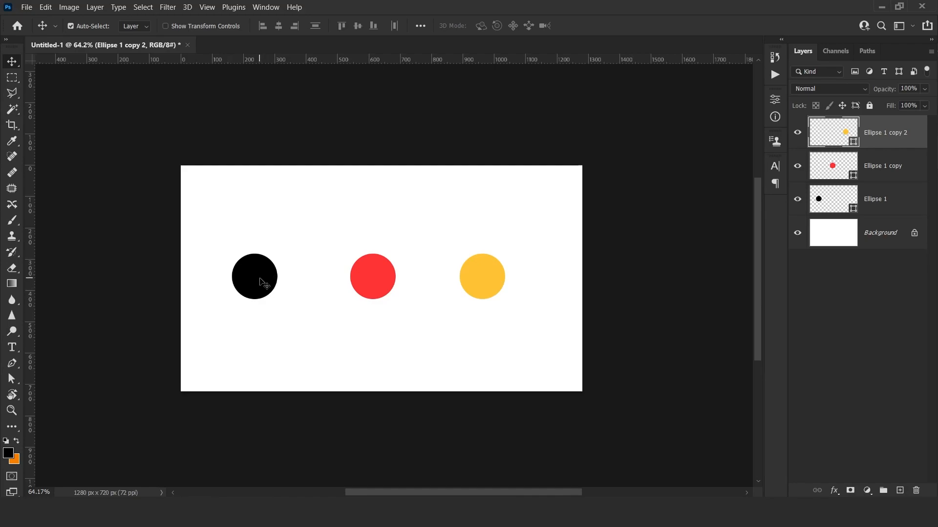
# - Select the black circle's layer, and hide and show each of the three circle layers in turn
pyautogui.keyDown('shift'); pyautogui.click(894, 201); pyautogui.keyUp('shift')
pyautogui.click(888, 205)
pyautogui.click(797, 199)
pyautogui.click(797, 199)
pyautogui.click(797, 165)
pyautogui.click(798, 166)
pyautogui.click(797, 132)
pyautogui.click(801, 133)
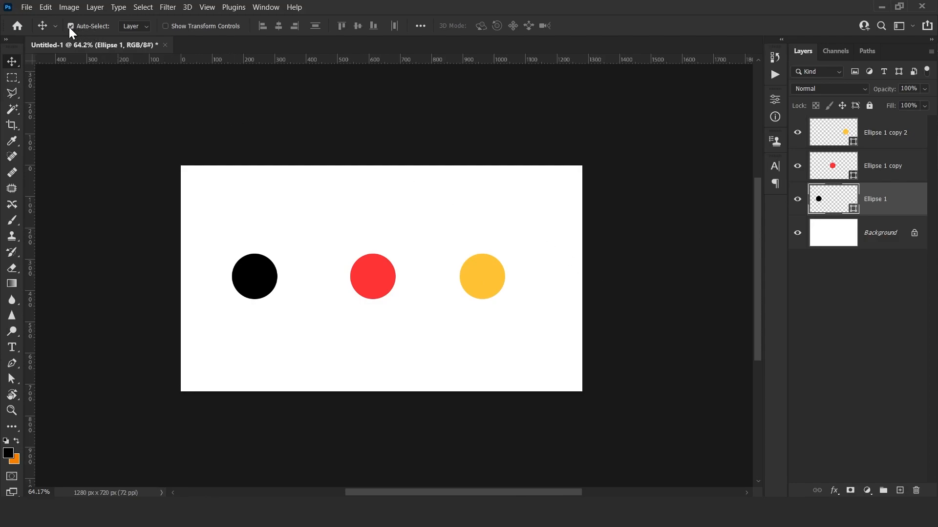
# - Keep Auto-Select set to Layer and move the red circle up and left, the black one down and right, and the yellow one slightly up
pyautogui.click(145, 27)
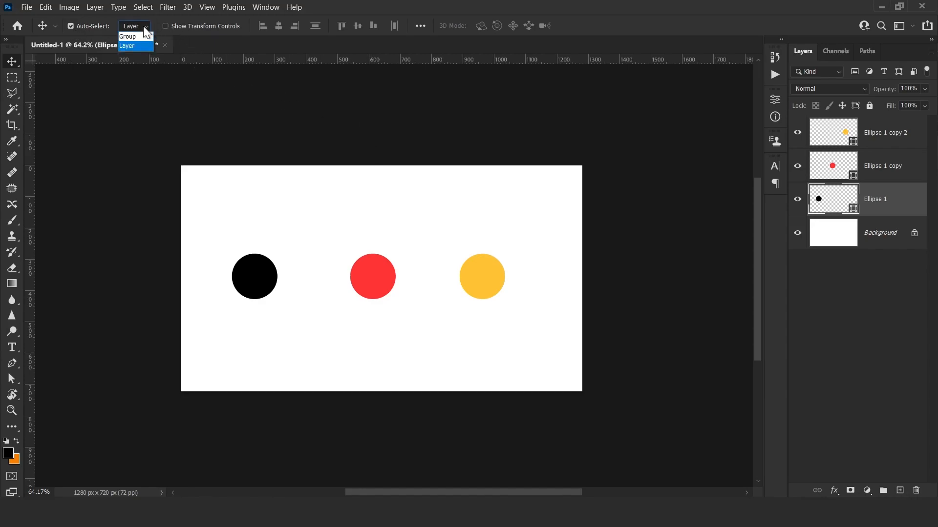
pyautogui.click(128, 46)
pyautogui.moveTo(376, 277); pyautogui.dragTo(342, 239)
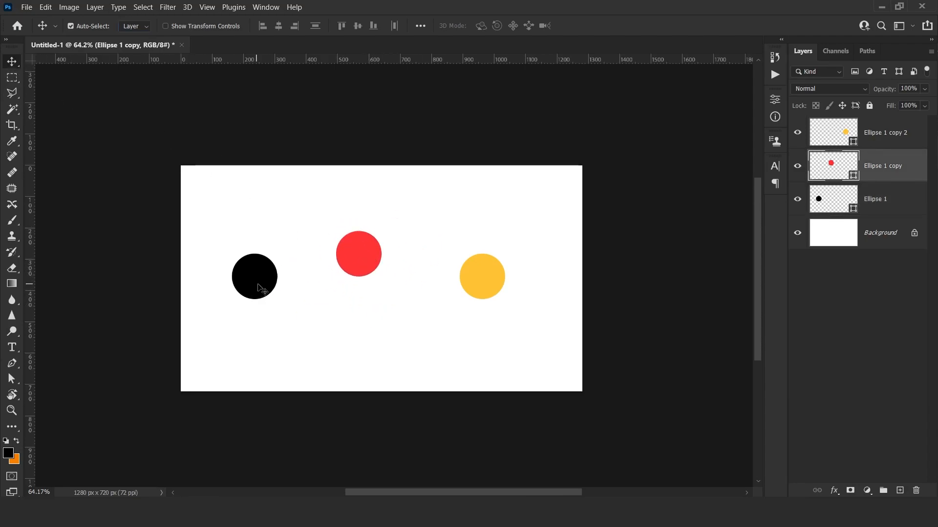
pyautogui.moveTo(260, 281); pyautogui.dragTo(301, 326)
pyautogui.moveTo(485, 288); pyautogui.dragTo(482, 258)
pyautogui.moveTo(360, 256); pyautogui.dragTo(516, 276)
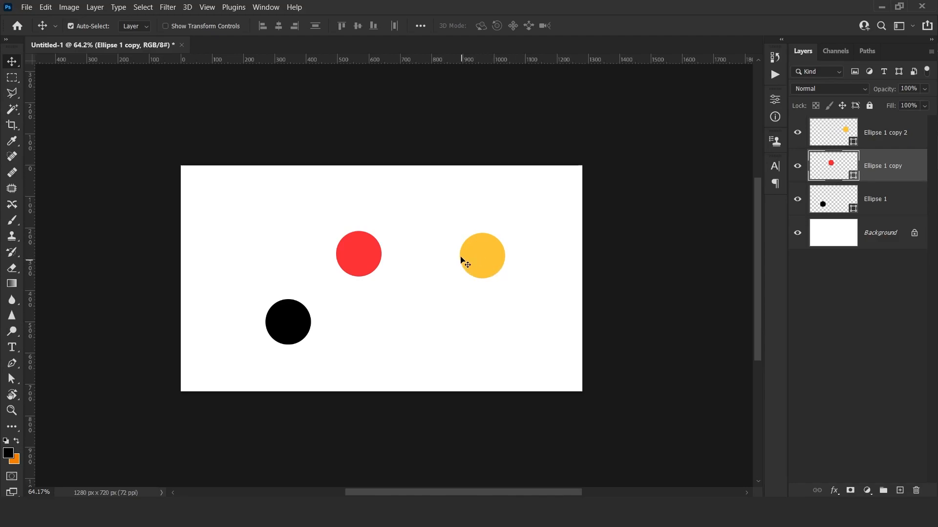
# - Examine the circles and the canvas at different magnifications with the Zoom tool and by panning
pyautogui.scroll(-1, 417, 327)
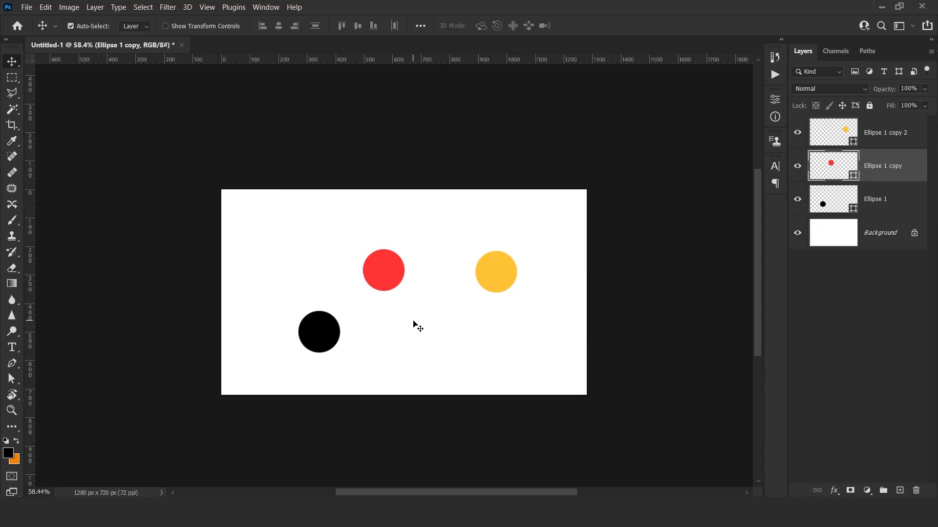
pyautogui.press('z')
pyautogui.moveTo(421, 324); pyautogui.dragTo(447, 343)
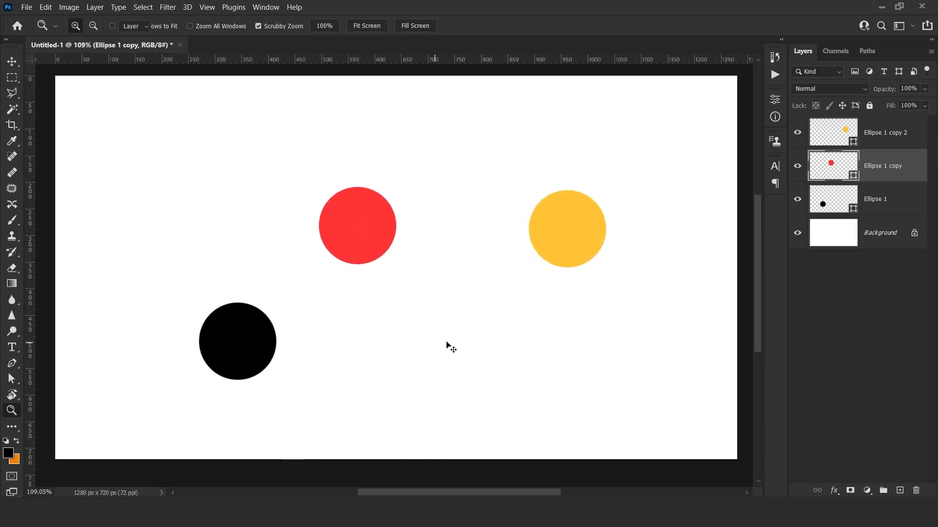
pyautogui.moveTo(491, 256); pyautogui.dragTo(462, 267)
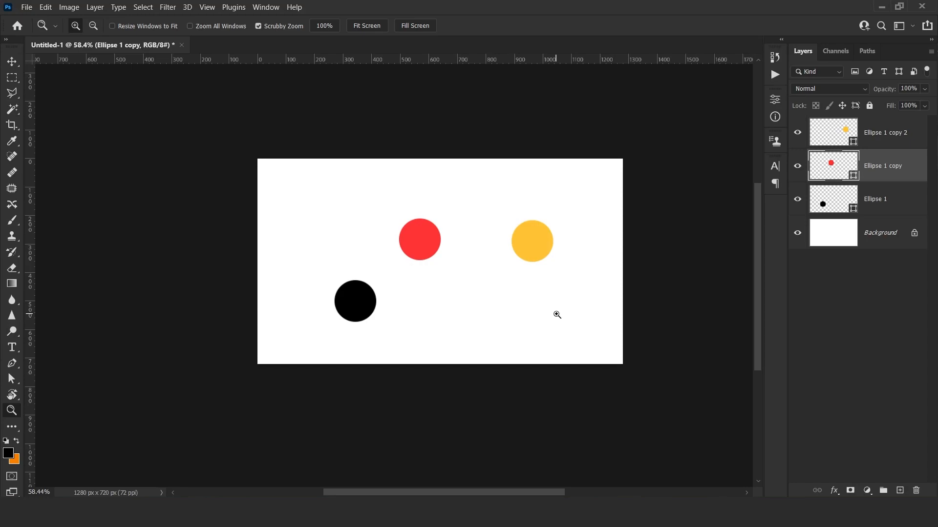
pyautogui.moveTo(463, 306); pyautogui.dragTo(467, 389)
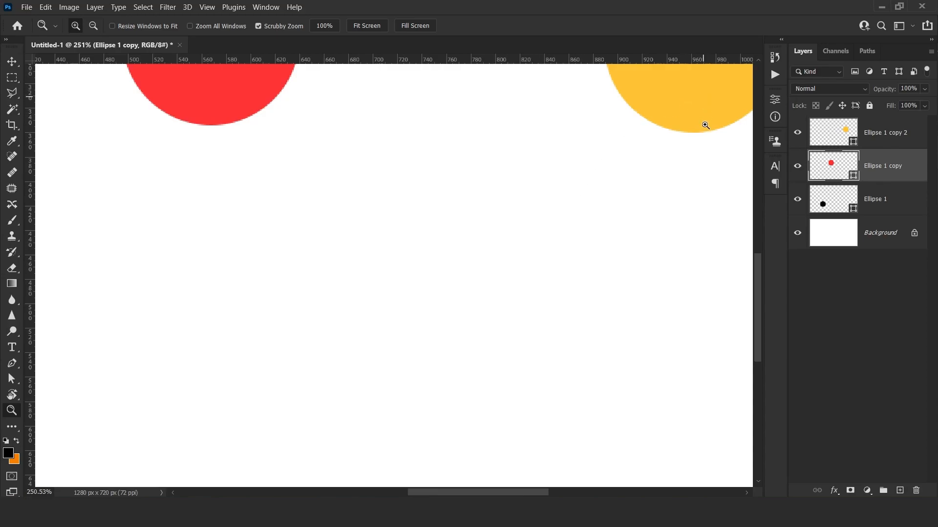
pyautogui.press('v')
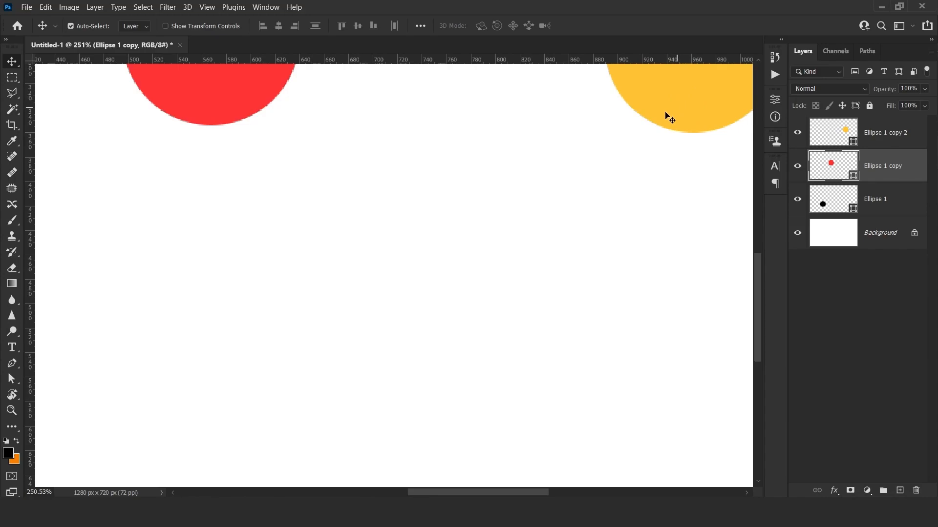
pyautogui.press('space')
pyautogui.moveTo(543, 113); pyautogui.dragTo(476, 337)
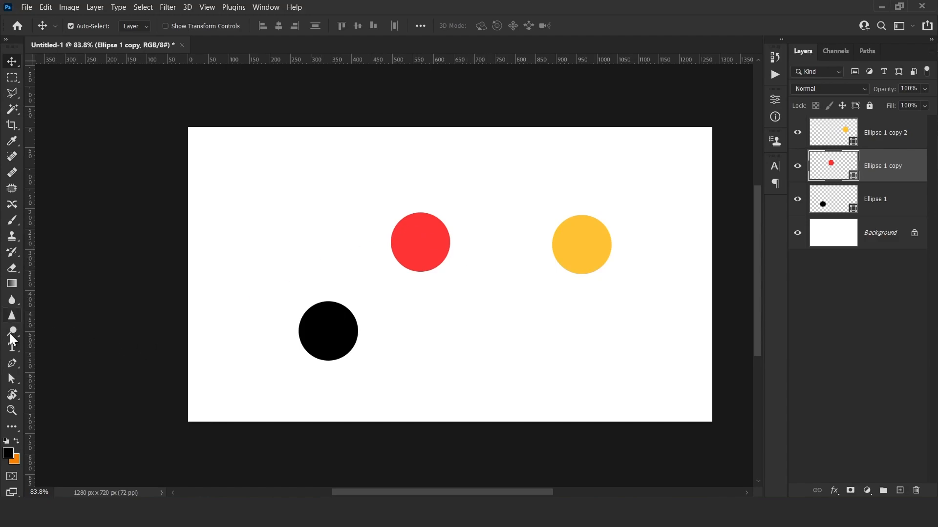
# - Draw straight, angle-constrained path segments with the Pen tool in the canvas's upper left area, undoing one segment along the way
pyautogui.click(12, 363)
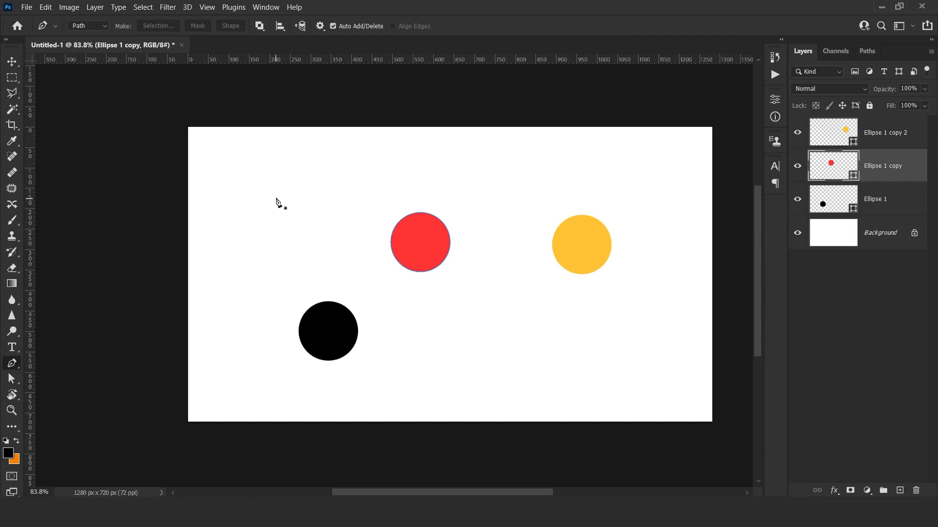
pyautogui.hotkey('ctrl', 'z')
pyautogui.click(283, 177)
pyautogui.keyDown('shift'); pyautogui.click(249, 272); pyautogui.keyUp('shift')
pyautogui.hotkey('ctrl', 'z')
pyautogui.keyDown('shift'); pyautogui.click(425, 199); pyautogui.keyUp('shift')
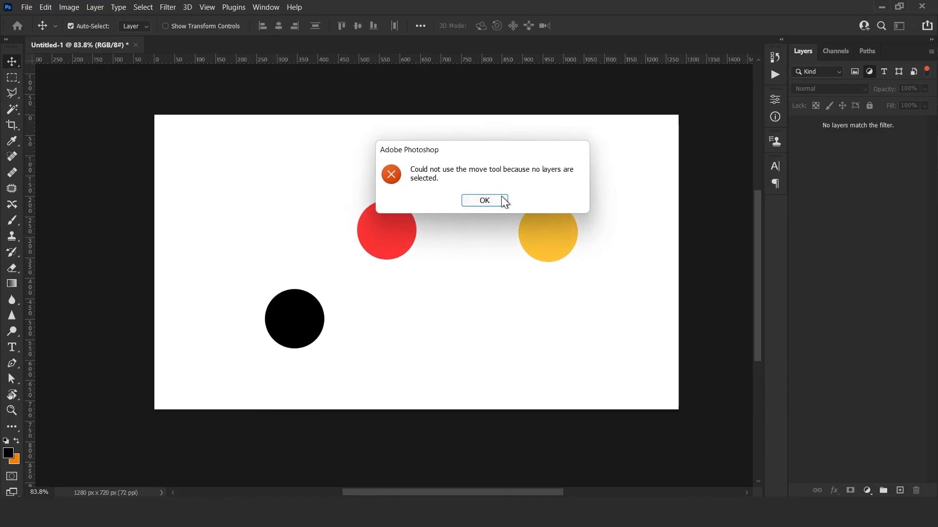
# - Dismiss the Move tool error and turn off layer filtering to list all layers again
pyautogui.click(502, 199)
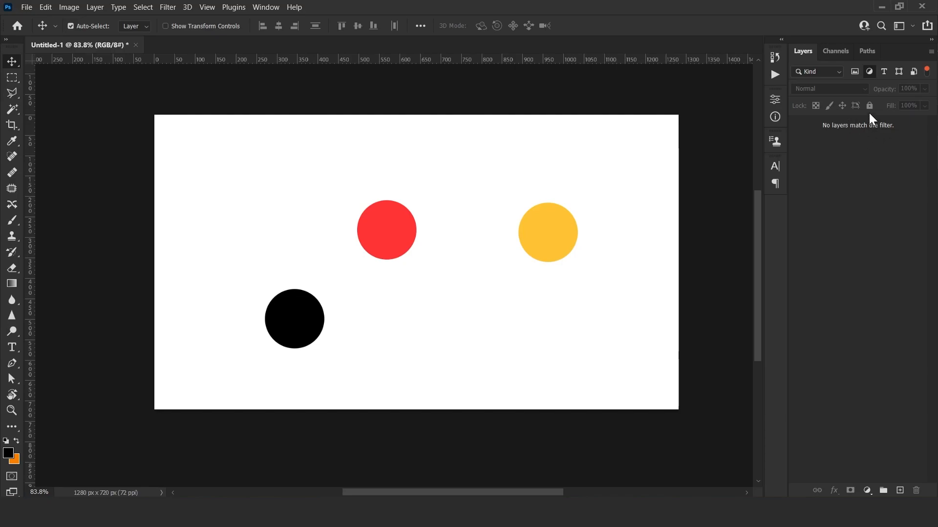
pyautogui.click(927, 72)
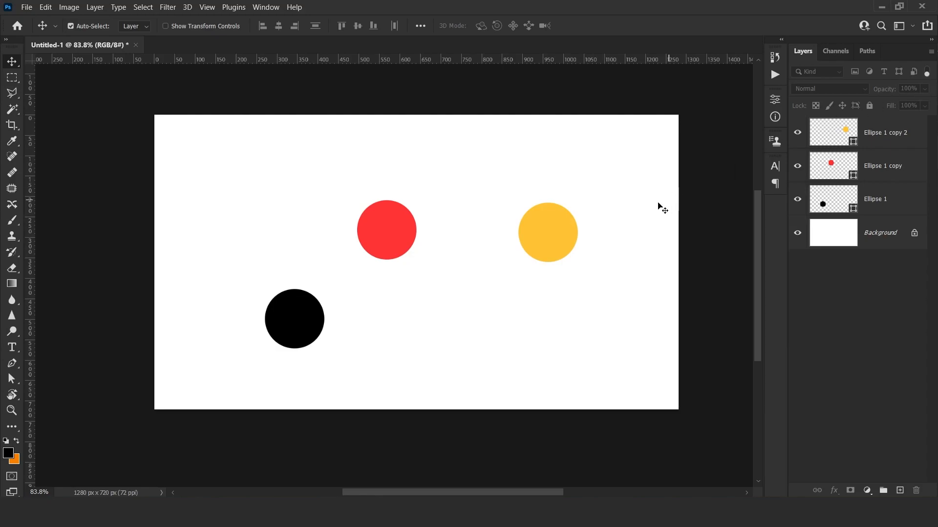
pyautogui.moveTo(529, 194); pyautogui.dragTo(518, 214)
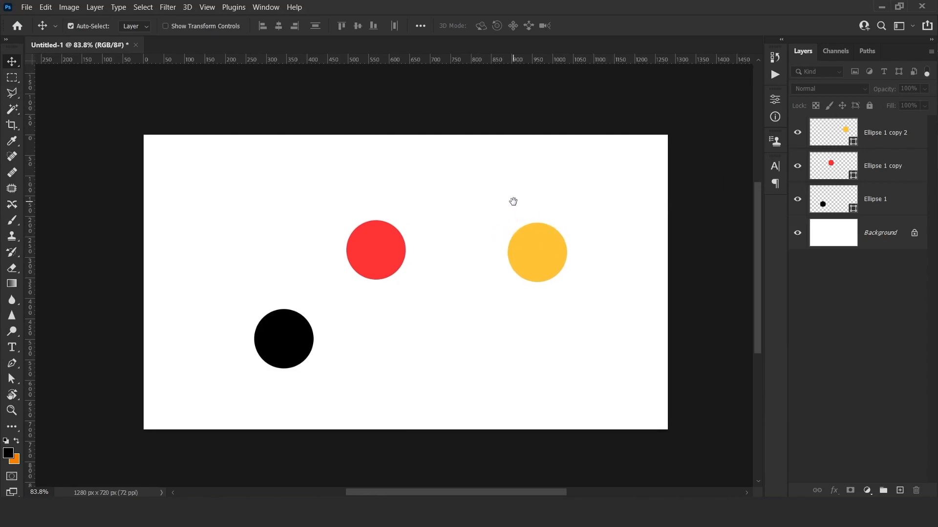